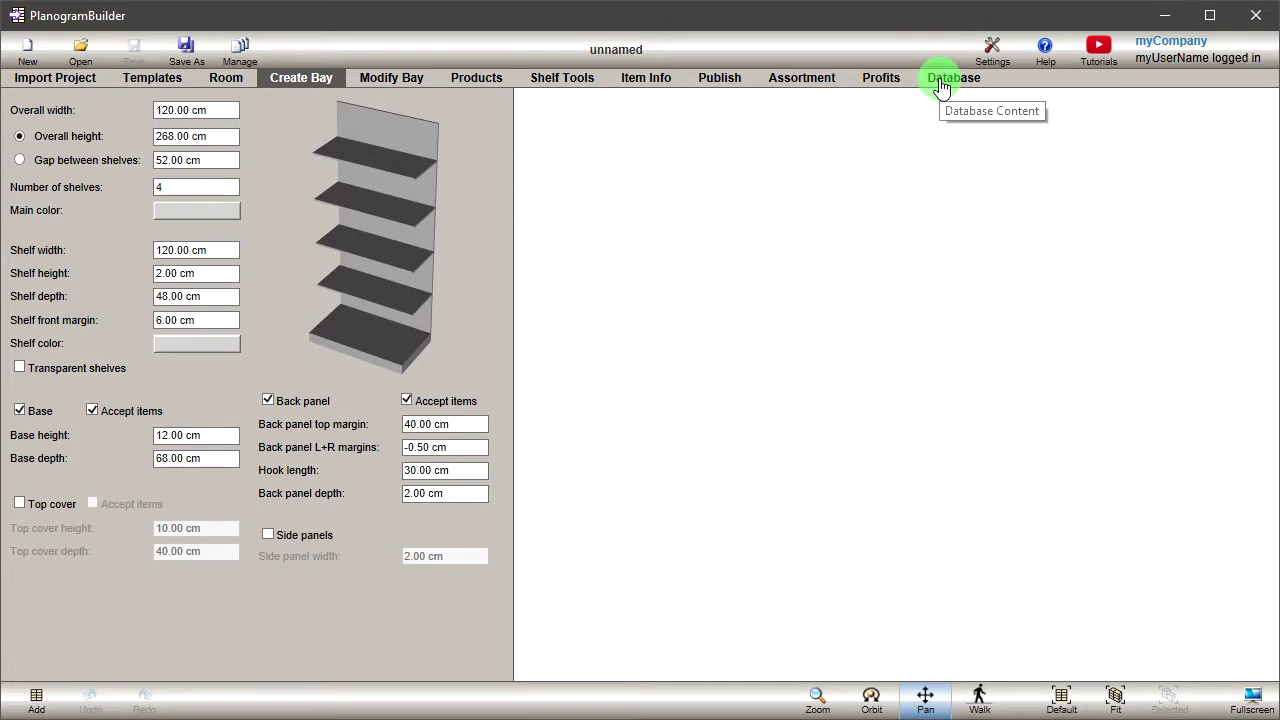
Show the Products list in the item database
{"action": "left_click", "coordinate": [941, 86]}
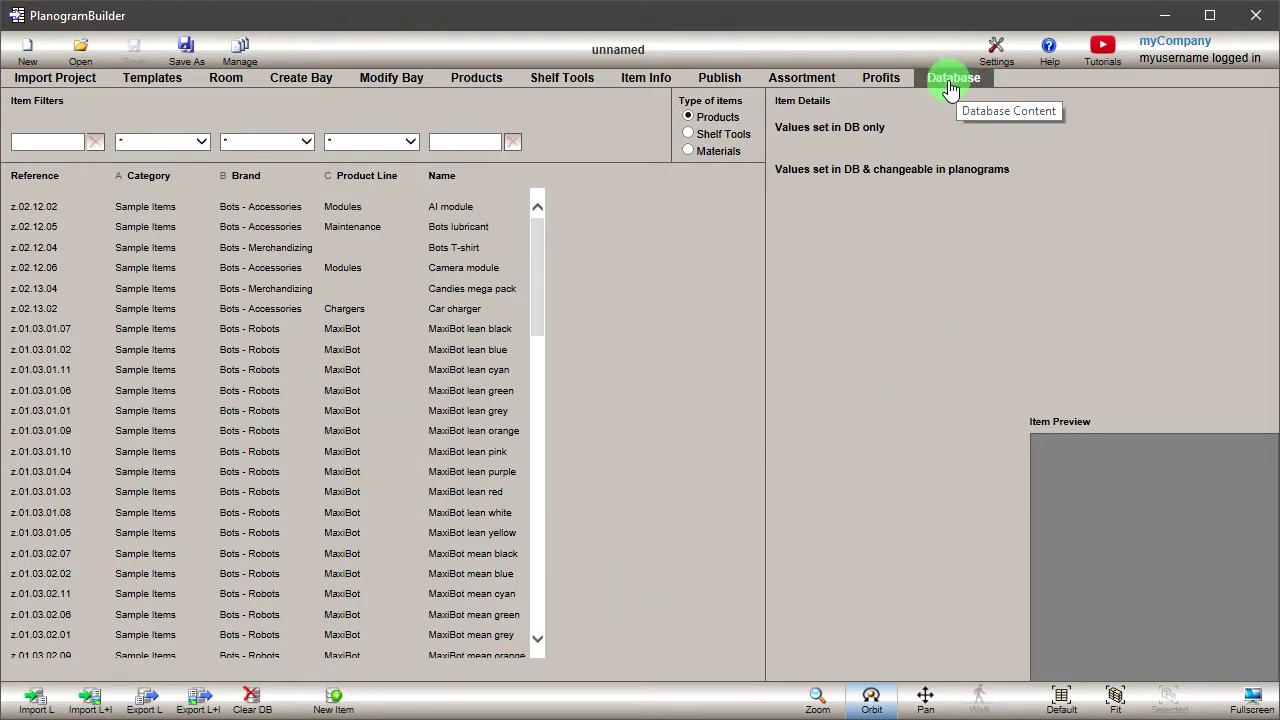
{"action": "left_click", "coordinate": [690, 118]}
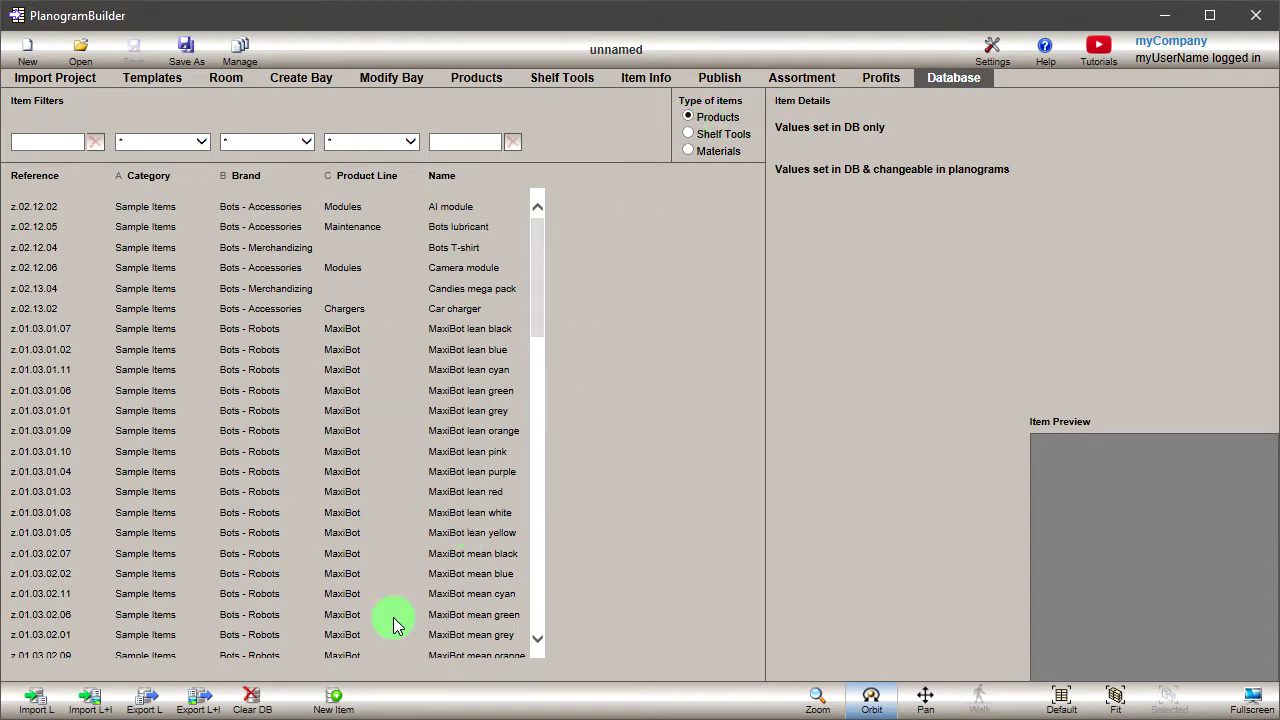
Start a new product with reference 123456789, category beverage and brand zVisuel
{"action": "left_click", "coordinate": [333, 708]}
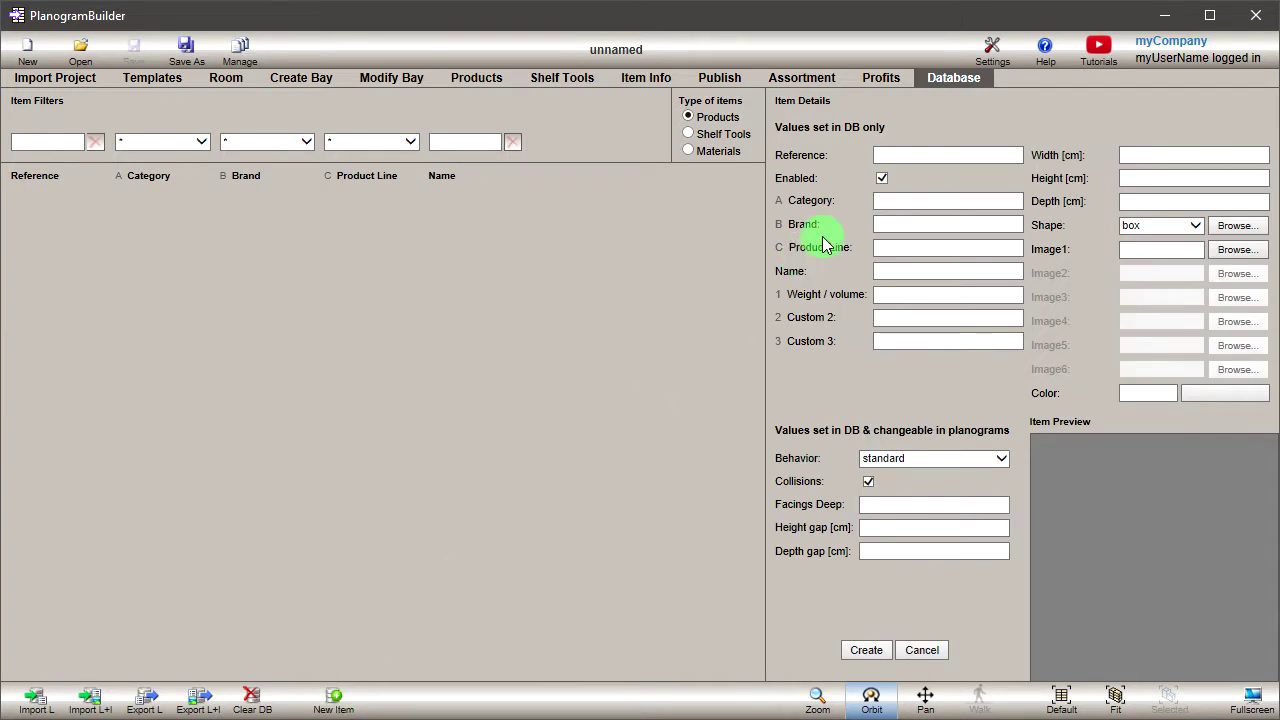
{"action": "left_click", "coordinate": [879, 157]}
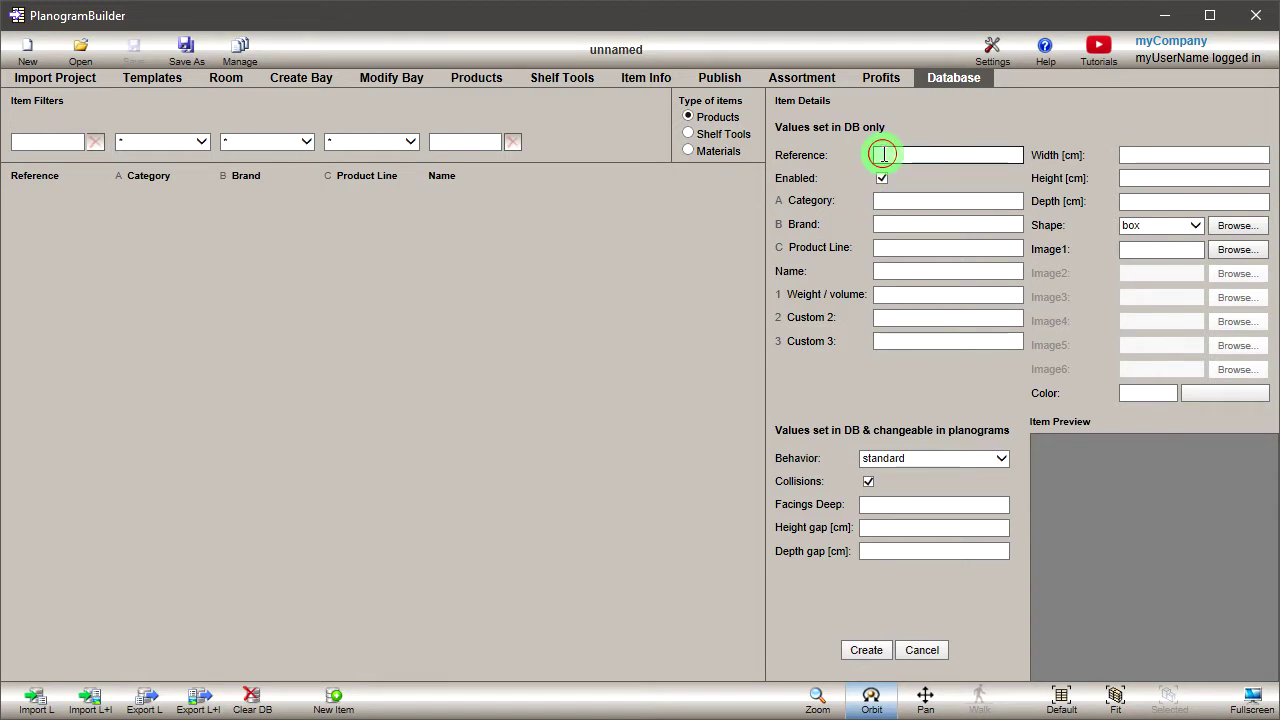
{"action": "type", "text": "123456789"}
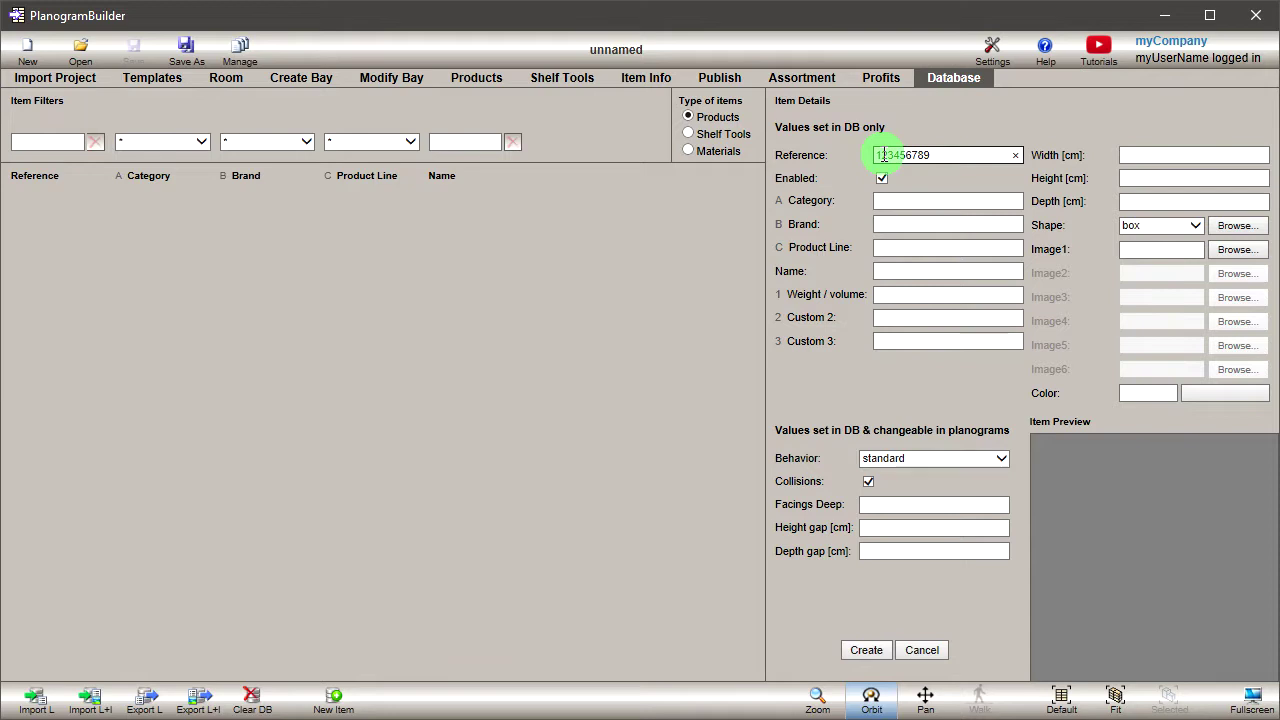
{"action": "left_click", "coordinate": [899, 200]}
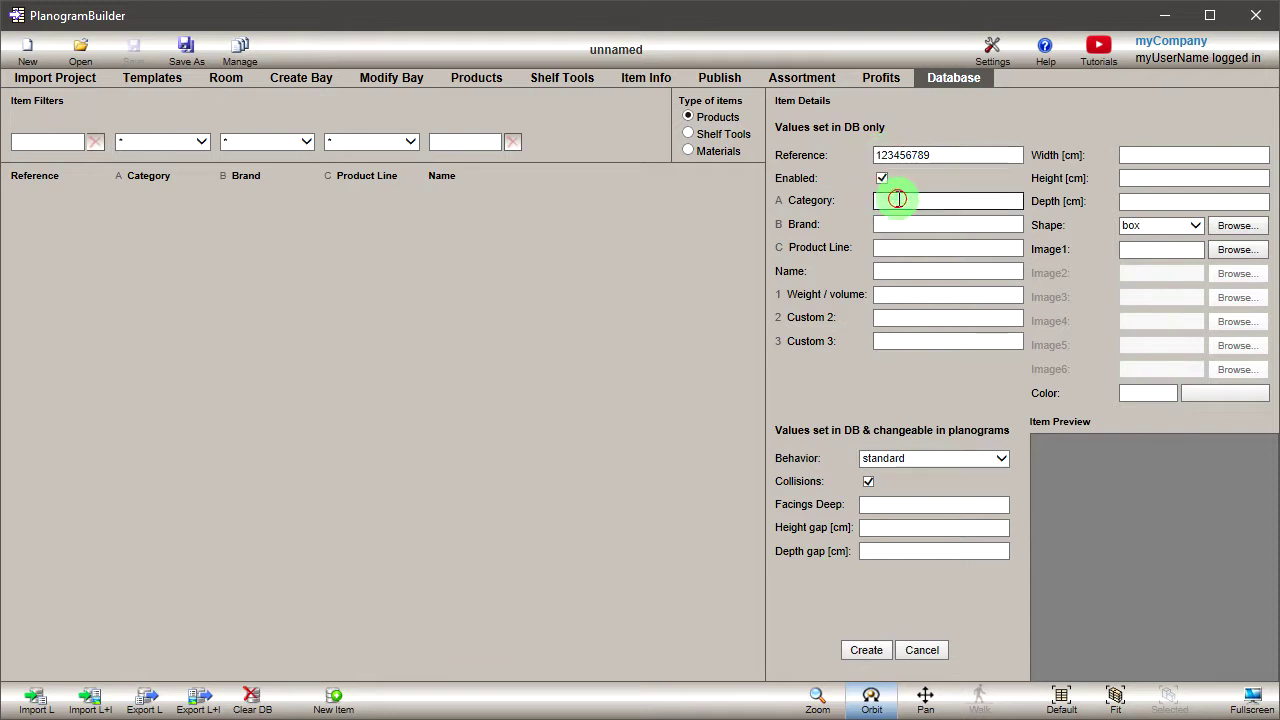
{"action": "type", "text": "beverage"}
{"action": "left_click", "coordinate": [914, 222]}
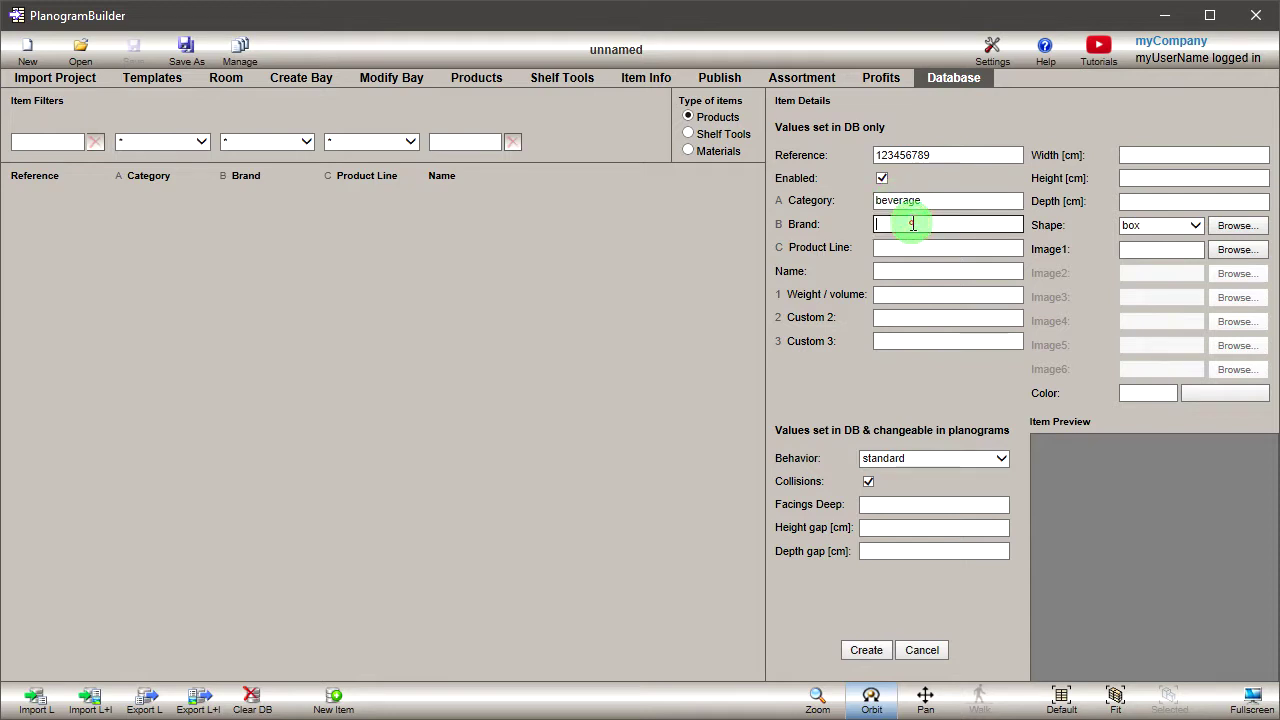
{"action": "type", "text": "zVisuel"}
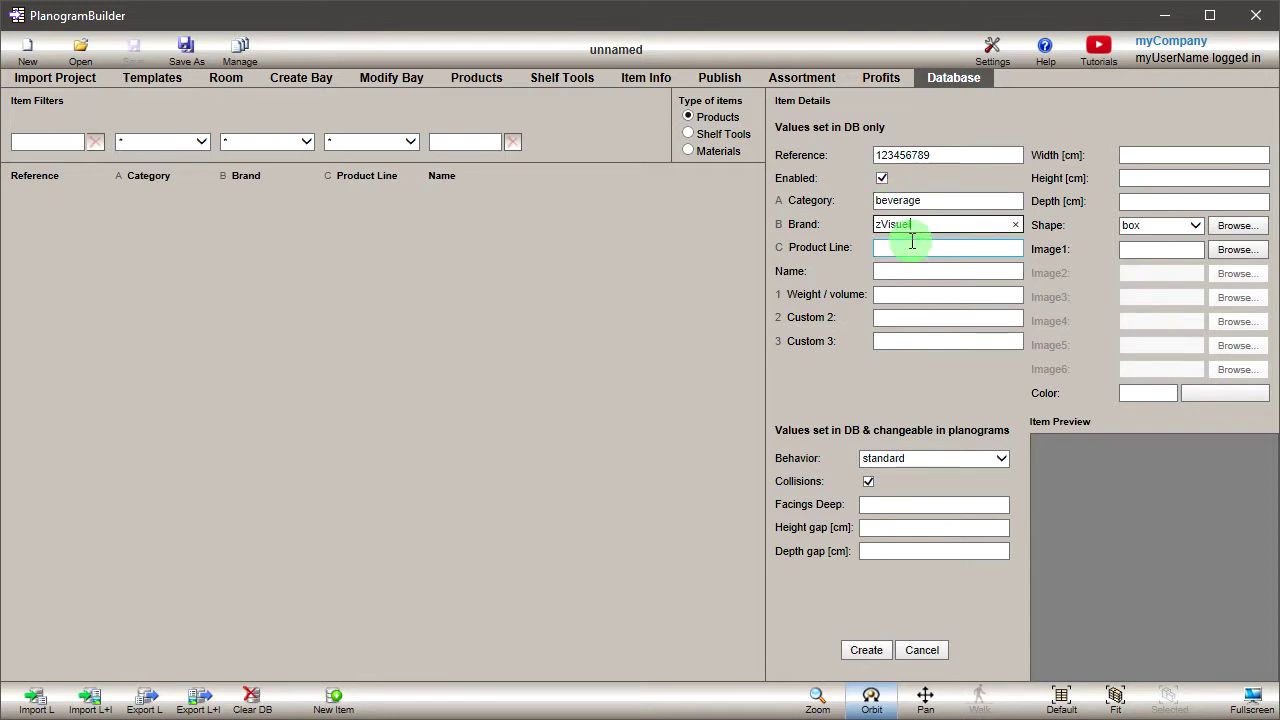
Enter product line dairy, name Milk carton 1l and volume 1 liter
{"action": "left_click", "coordinate": [912, 243]}
{"action": "type", "text": "dairy"}
{"action": "key", "text": "Tab"}
{"action": "type", "text": "Milk carton 1l"}
{"action": "key", "text": "Tab"}
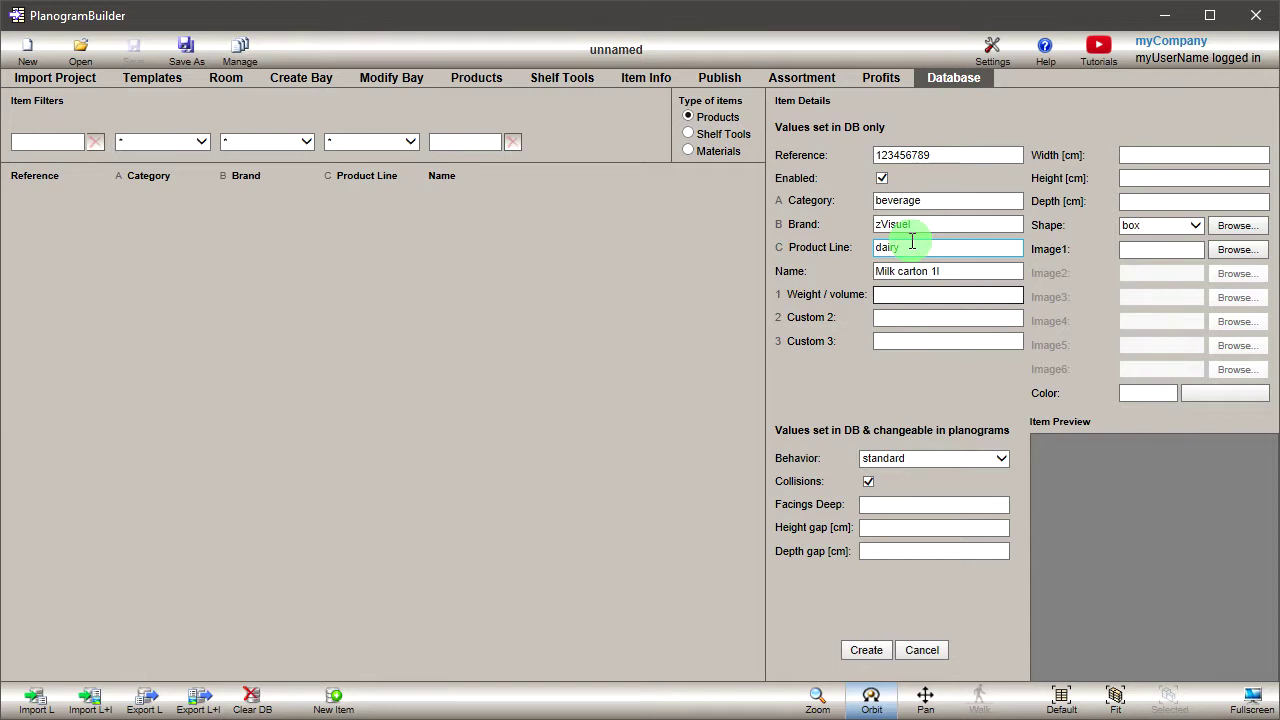
{"action": "type", "text": "1 liter"}
{"action": "key", "text": "Tab"}
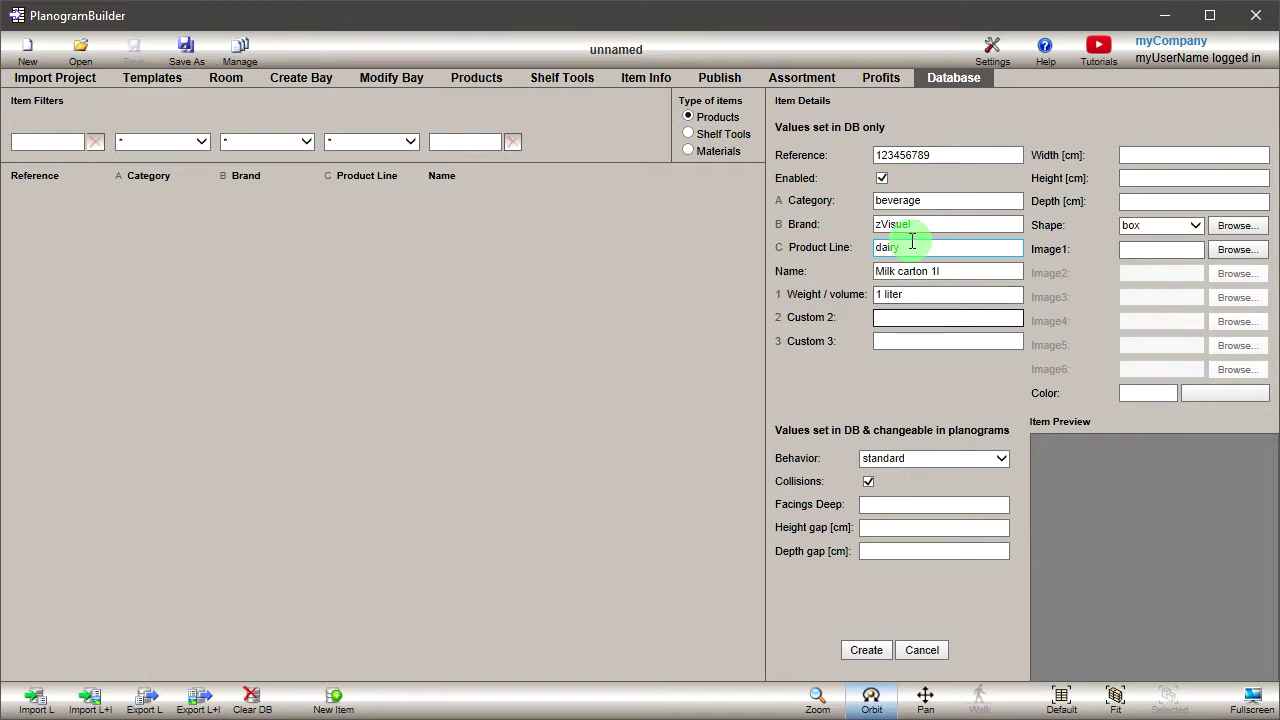
Set the product size to width 9, height 19.5 and depth 5.9 cm
{"action": "left_click", "coordinate": [1170, 160]}
{"action": "type", "text": "9"}
{"action": "key", "text": "Tab"}
{"action": "type", "text": "19.5"}
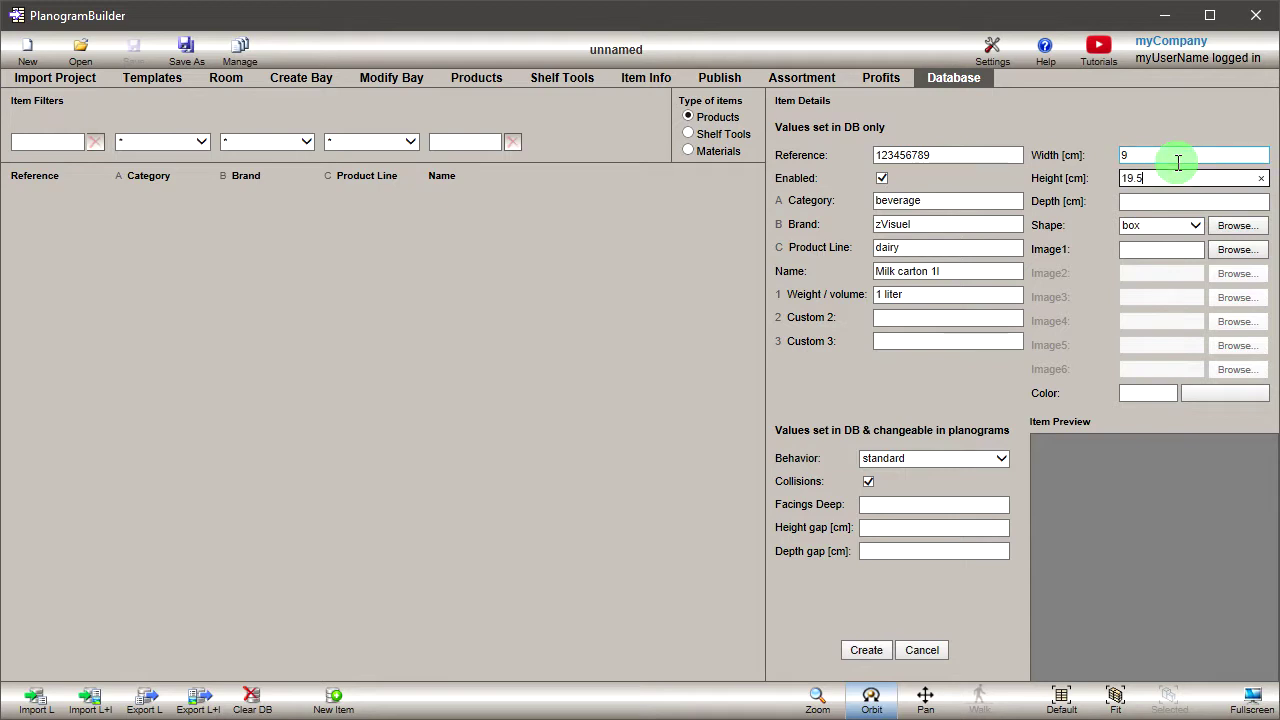
{"action": "key", "text": "Tab"}
{"action": "type", "text": "5.9"}
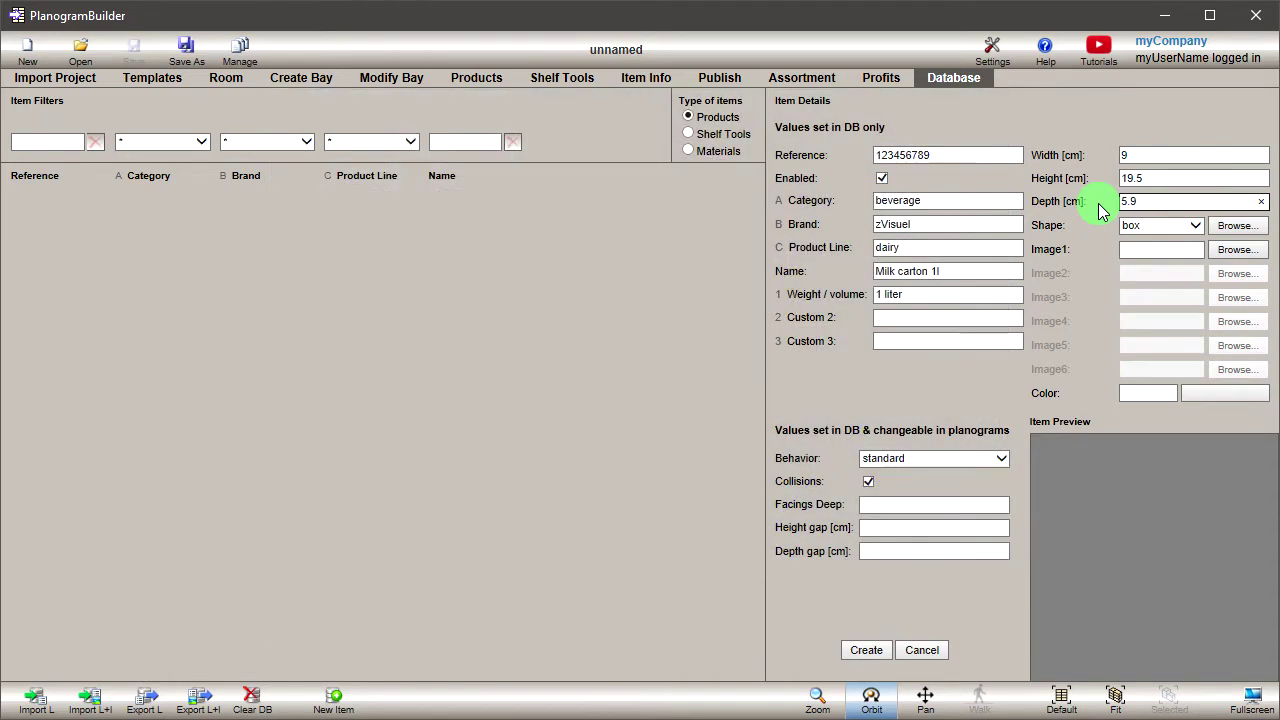
{"action": "left_click", "coordinate": [994, 52]}
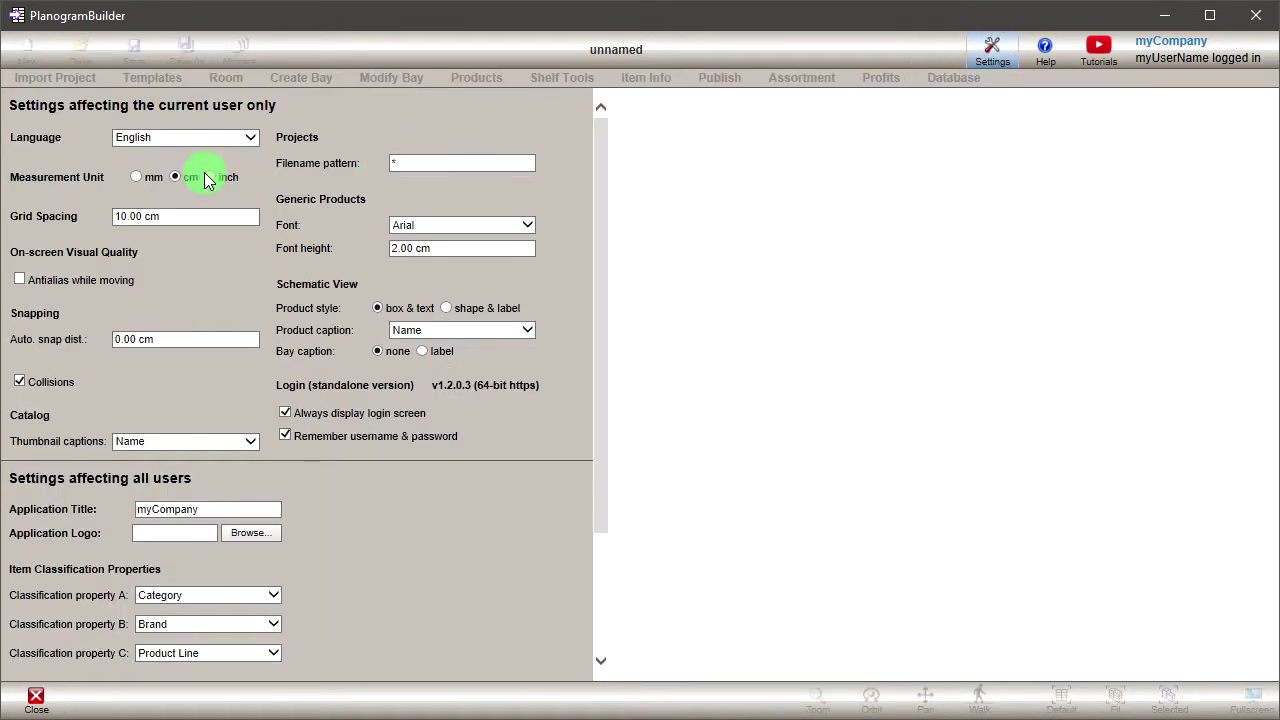
{"action": "left_click", "coordinate": [139, 177]}
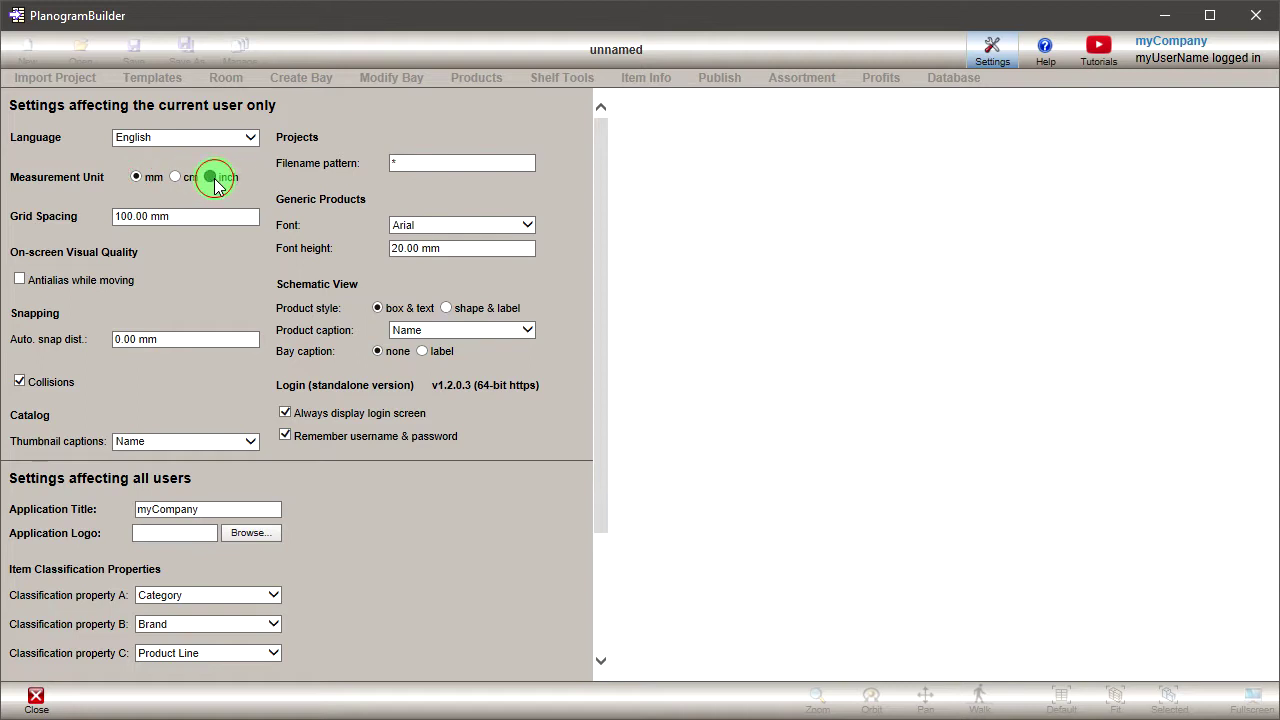
{"action": "left_click", "coordinate": [209, 177]}
{"action": "left_click", "coordinate": [176, 177]}
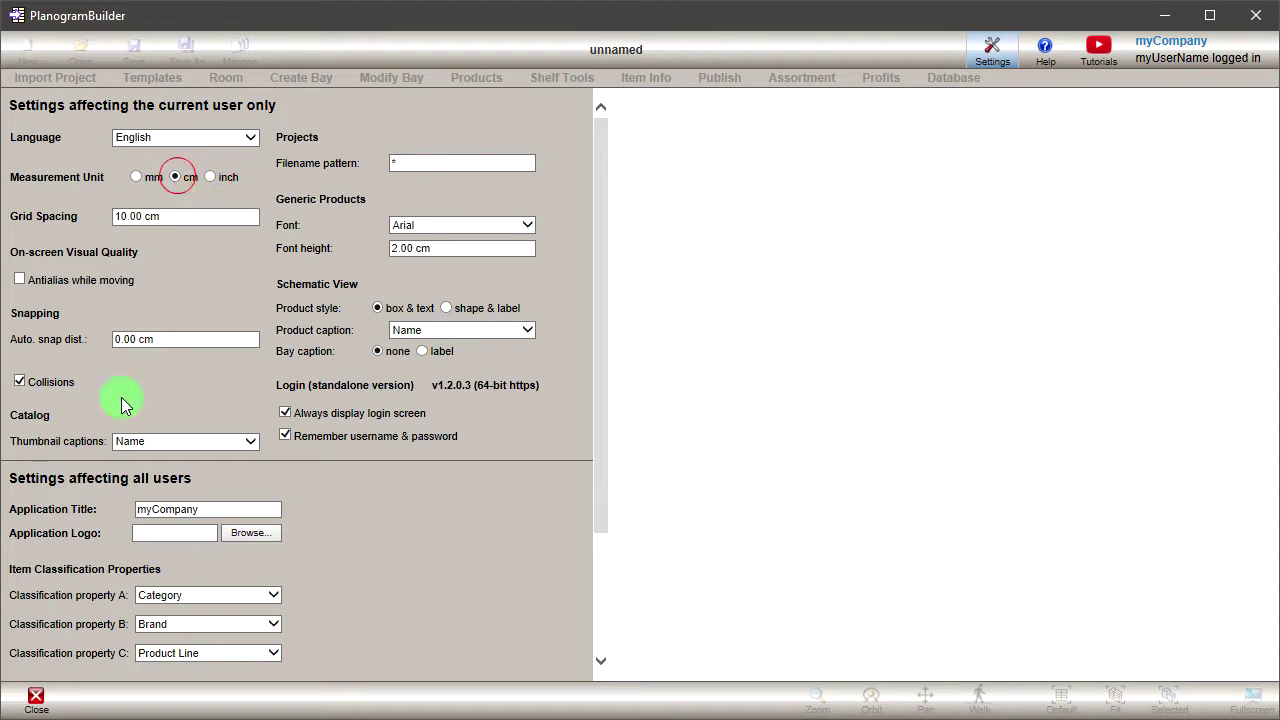
{"action": "left_click", "coordinate": [36, 697]}
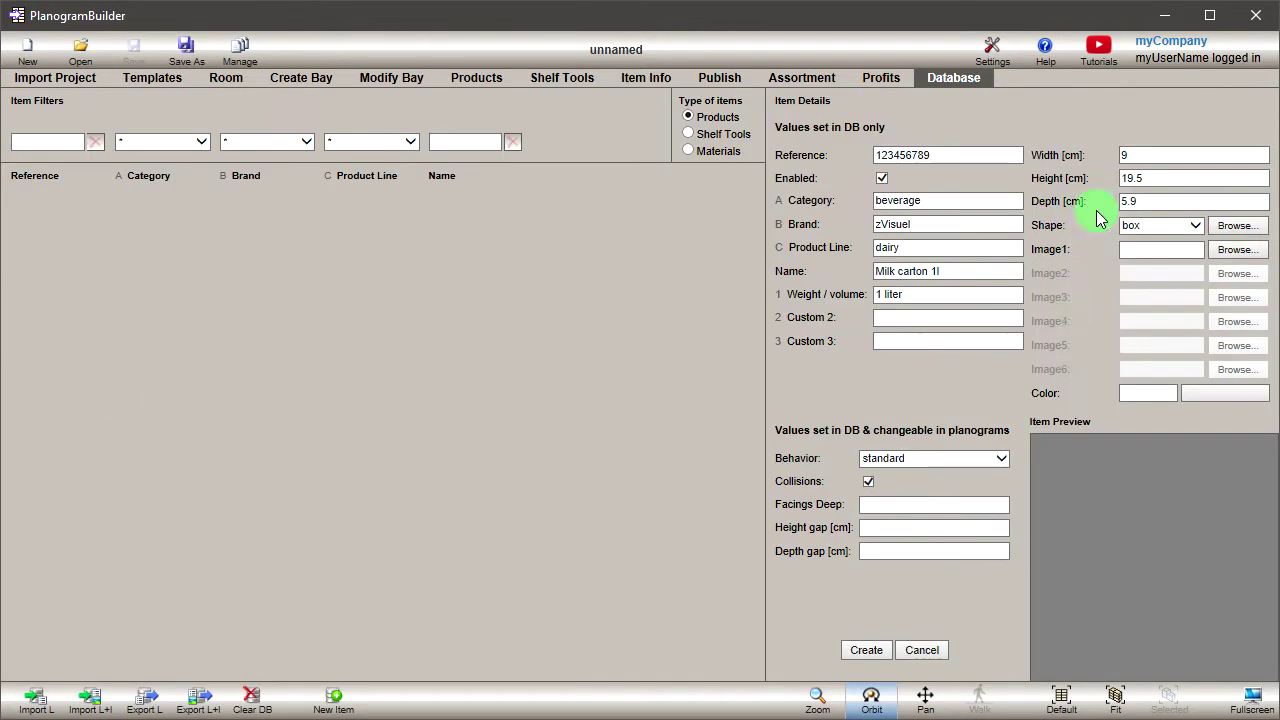
Set the milk carton's behavior to stackable and bring up the Colour dialog
{"action": "left_click", "coordinate": [975, 459]}
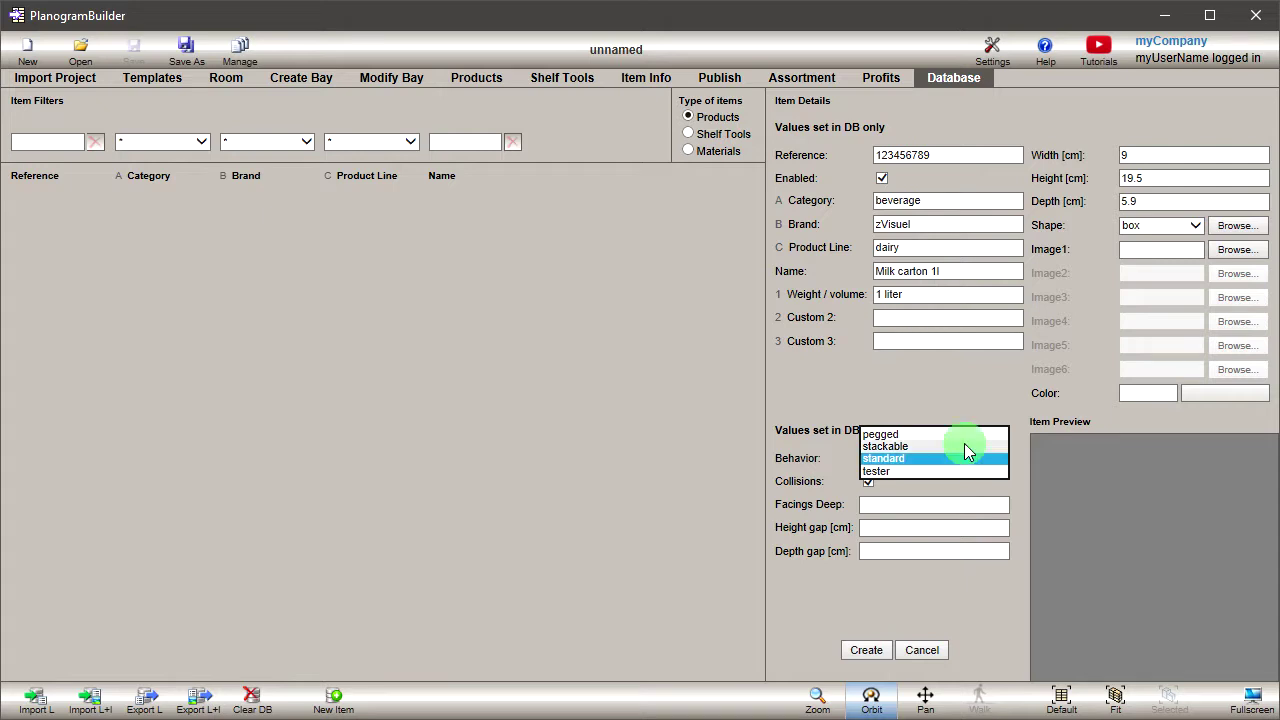
{"action": "left_click", "coordinate": [911, 446]}
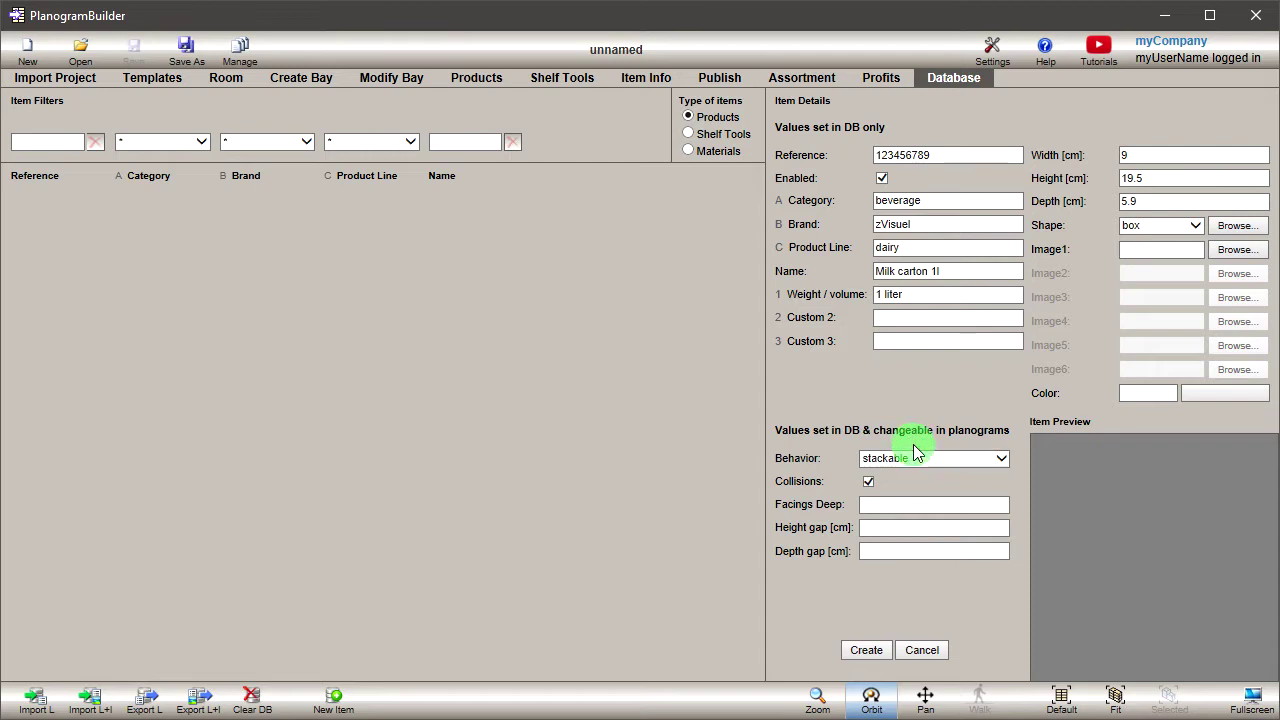
{"action": "left_click", "coordinate": [1195, 394]}
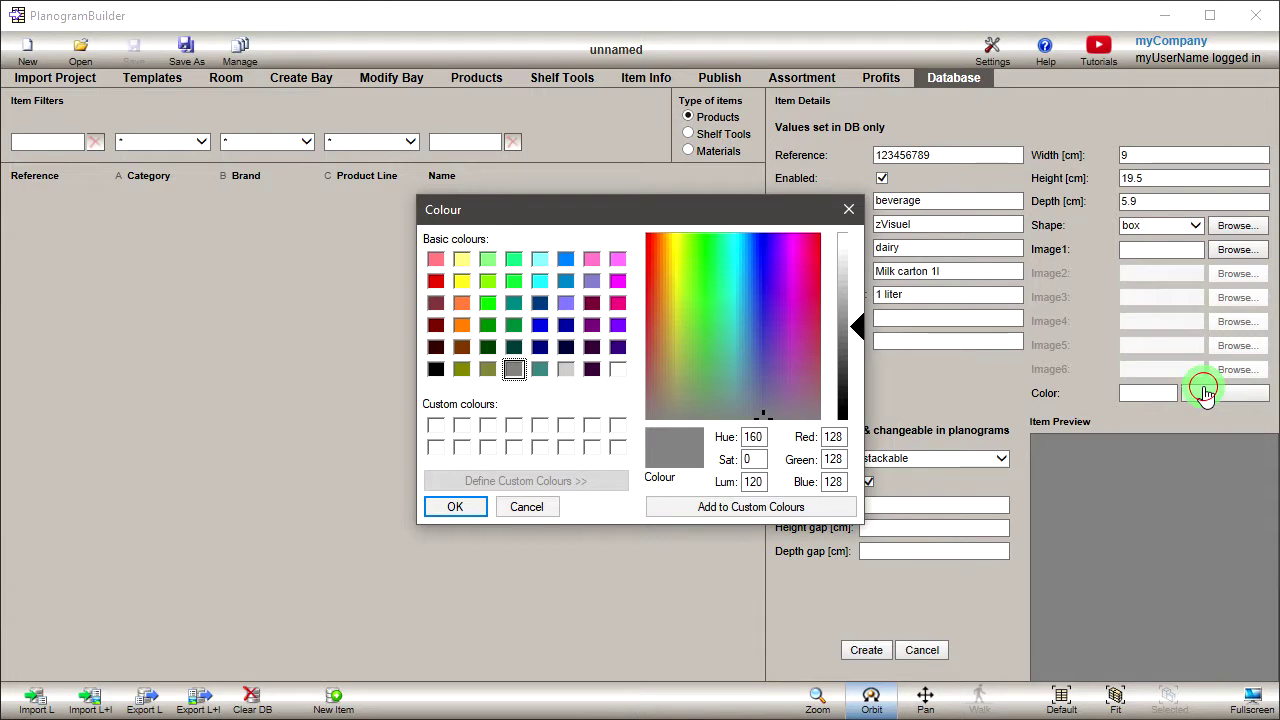
Colour the carton light blue (#71B8FF) and create Milk carton 1l in the database
{"action": "left_click", "coordinate": [565, 260]}
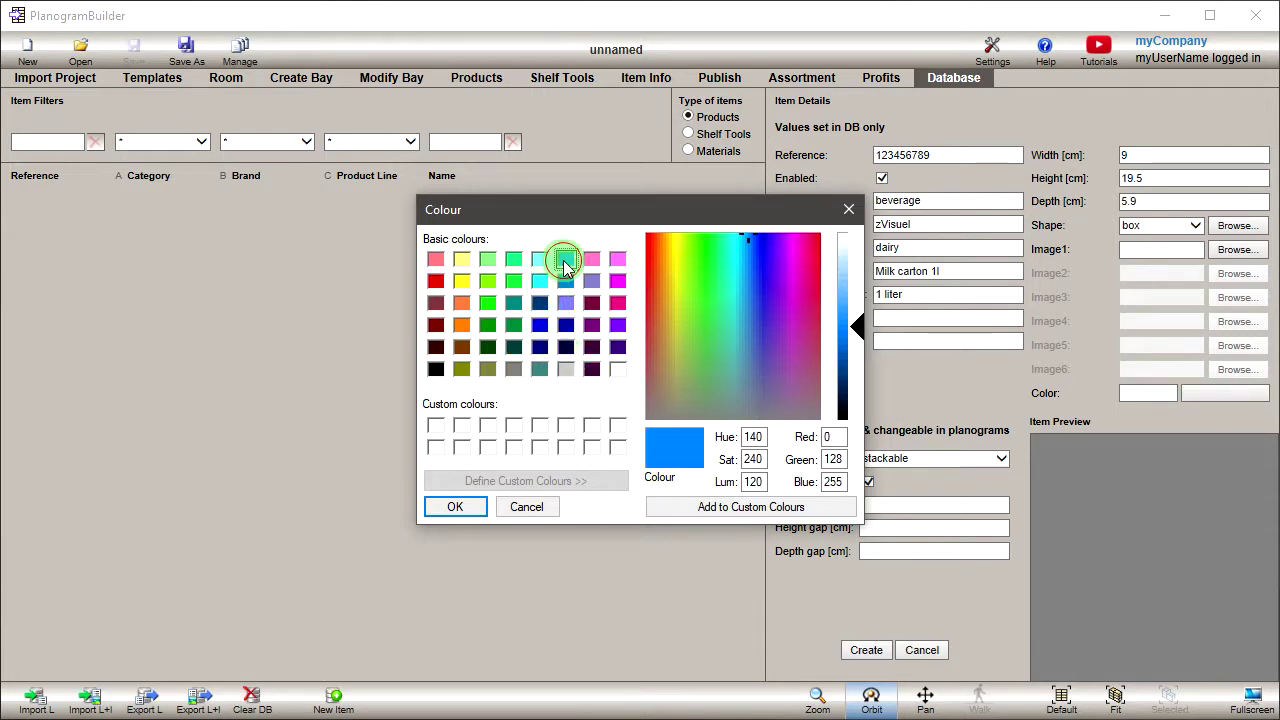
{"action": "left_click_drag", "start_coordinate": [858, 326], "coordinate": [857, 285]}
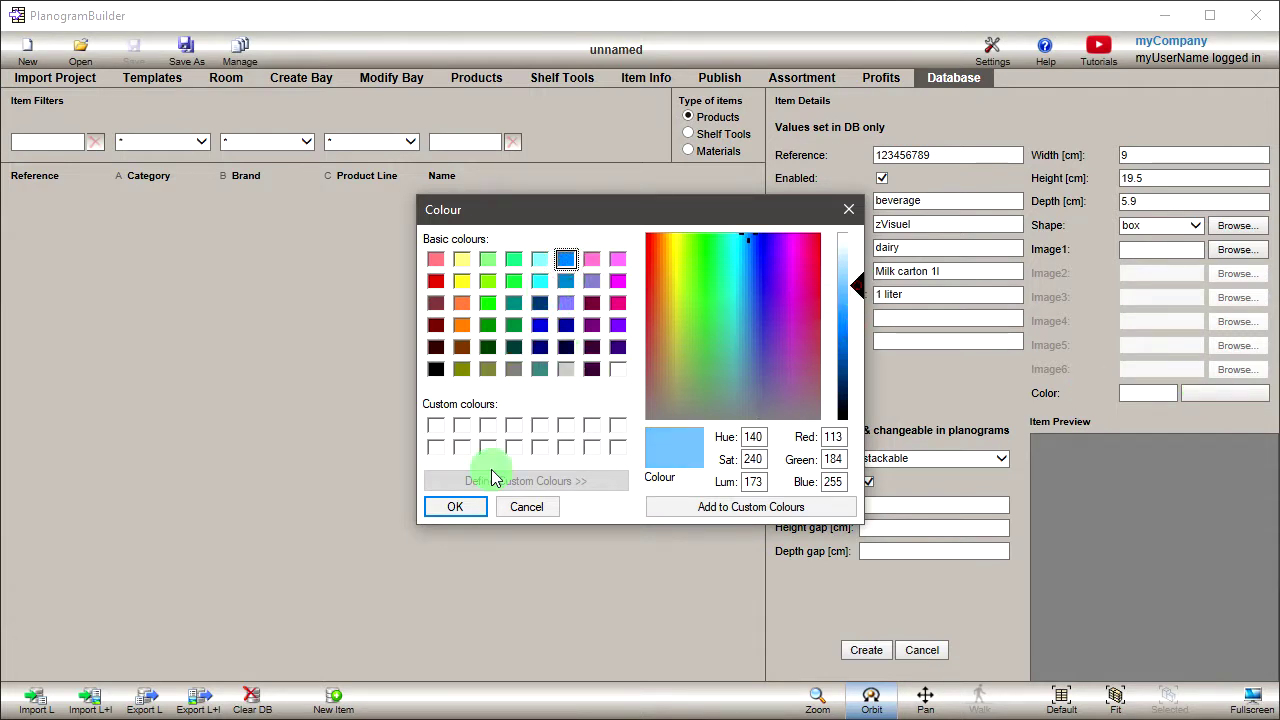
{"action": "left_click", "coordinate": [453, 506]}
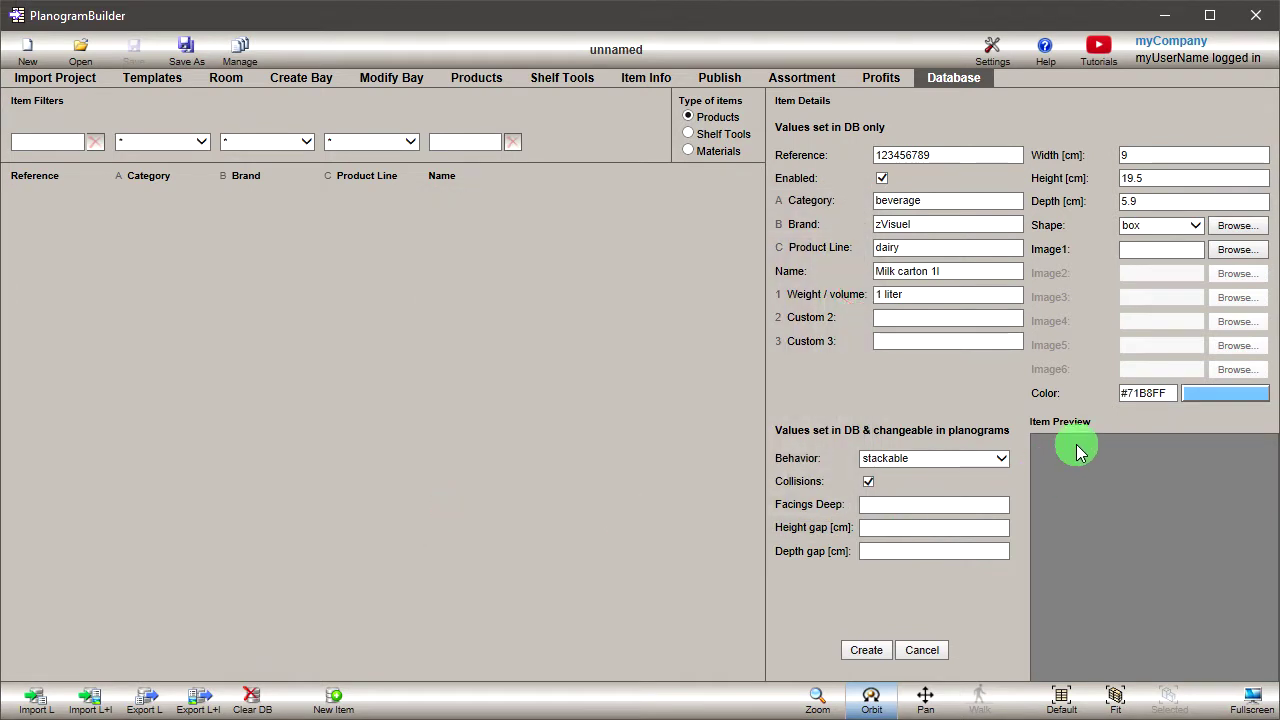
{"action": "left_click", "coordinate": [866, 650]}
{"action": "left_click_drag", "start_coordinate": [1060, 557], "coordinate": [1109, 539]}
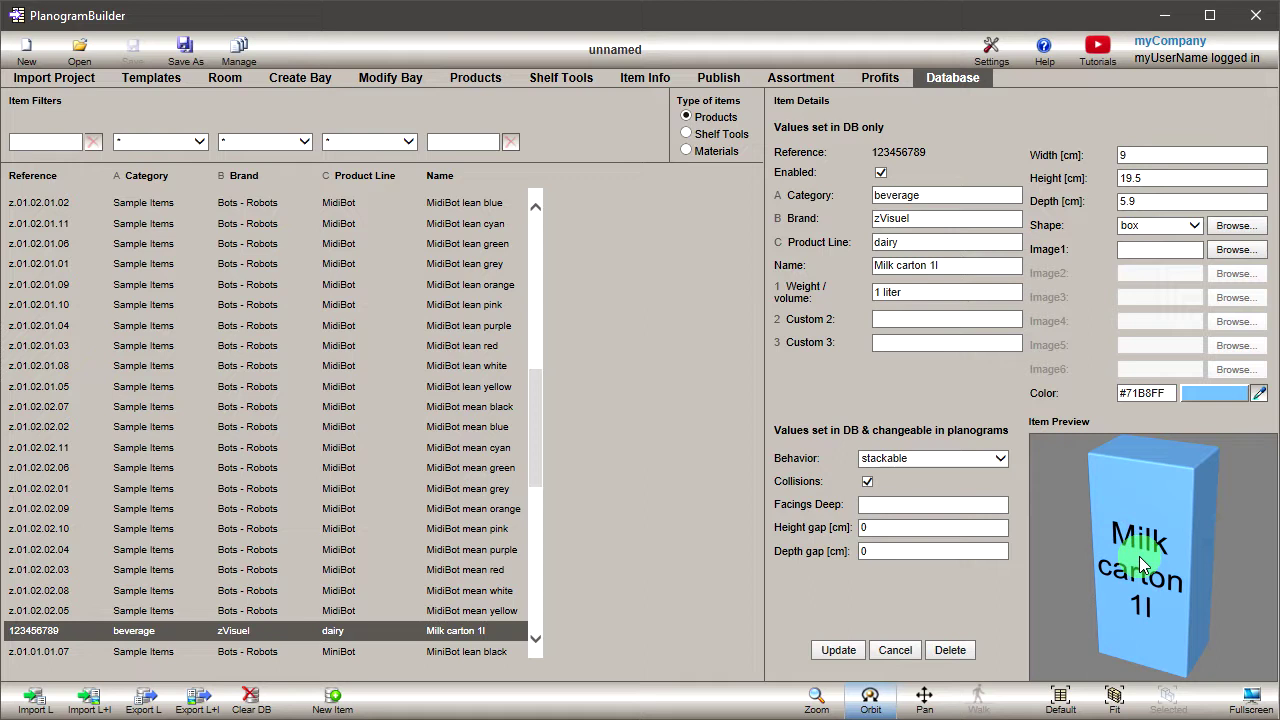
Load milk photo.jpg as Image1 and update the product so the preview shows it
{"action": "left_click", "coordinate": [1236, 256]}
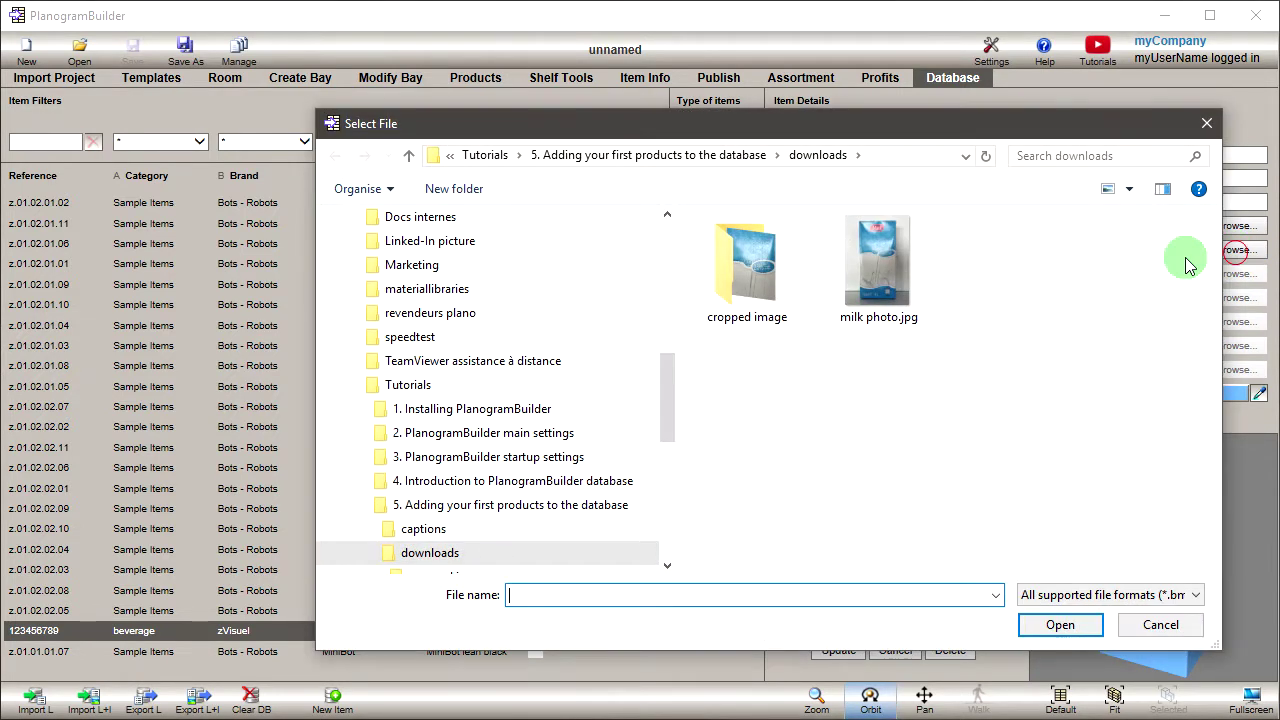
{"action": "left_click", "coordinate": [895, 262]}
{"action": "left_click", "coordinate": [1037, 624]}
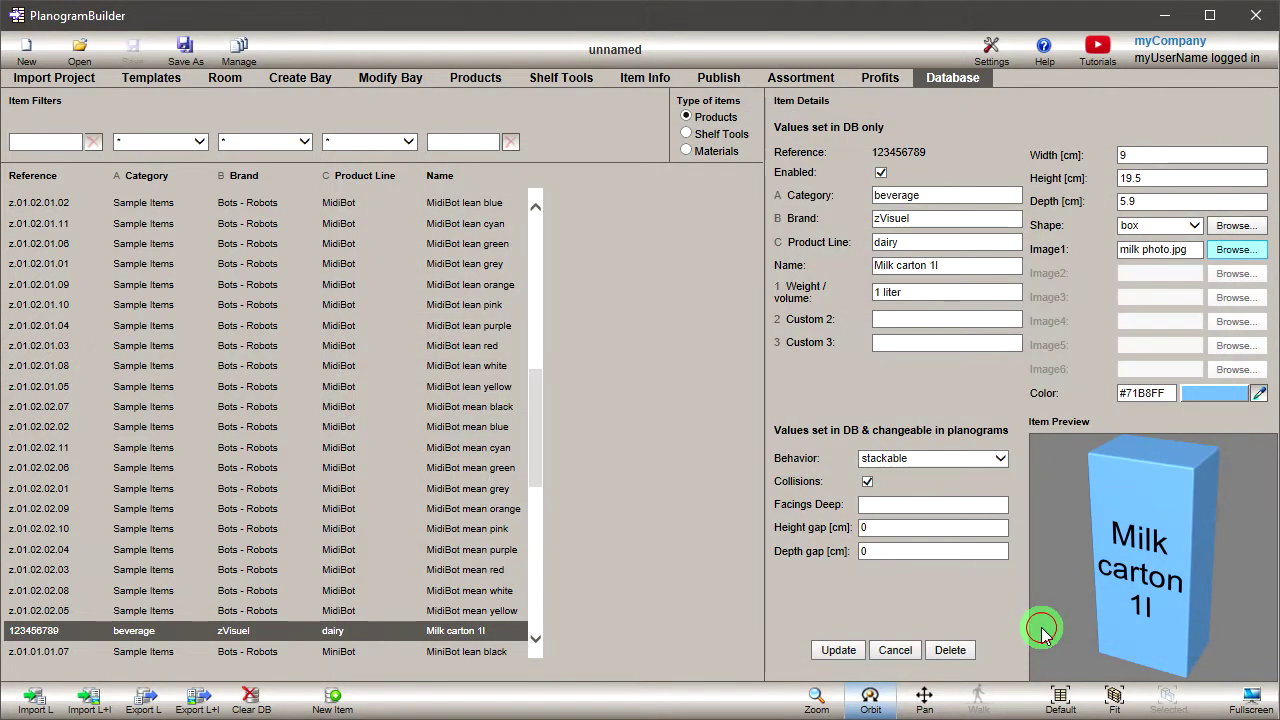
{"action": "left_click", "coordinate": [839, 650]}
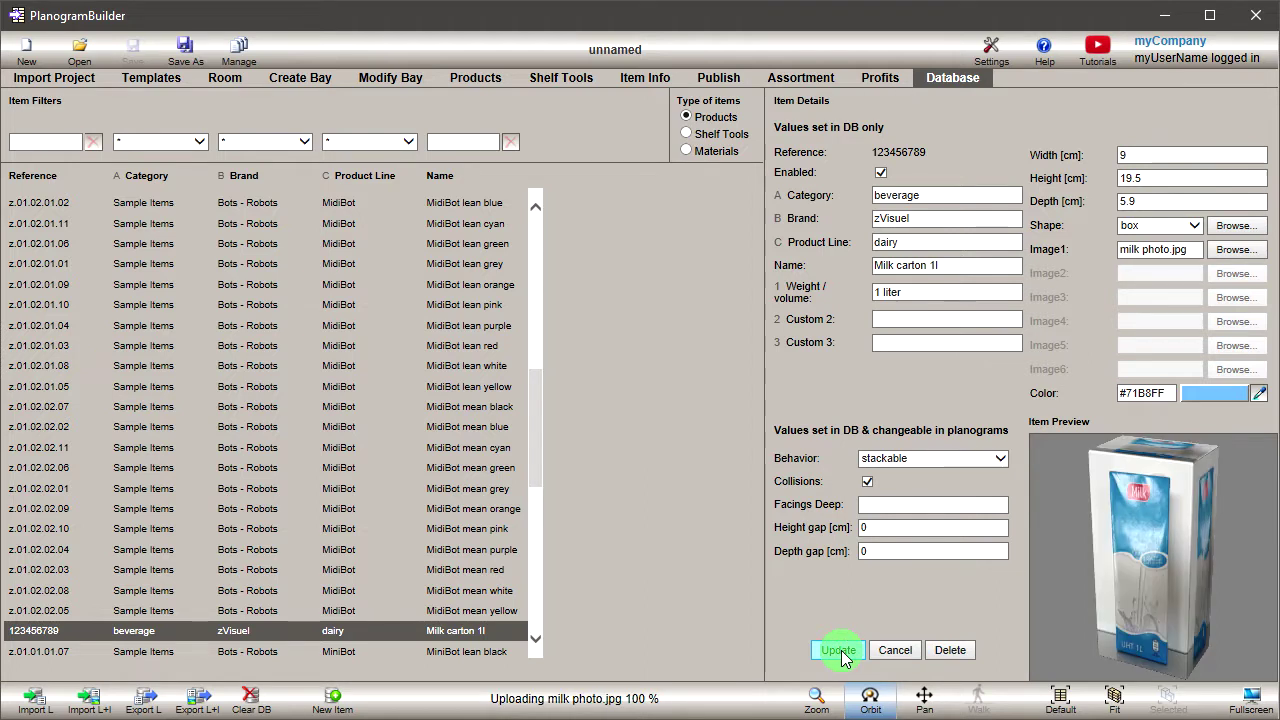
{"action": "mouse_move", "coordinate": [1113, 575]}
{"action": "left_mouse_down"}
{"action": "mouse_move", "coordinate": [1125, 595]}
{"action": "mouse_move", "coordinate": [1097, 580]}
{"action": "left_mouse_up"}
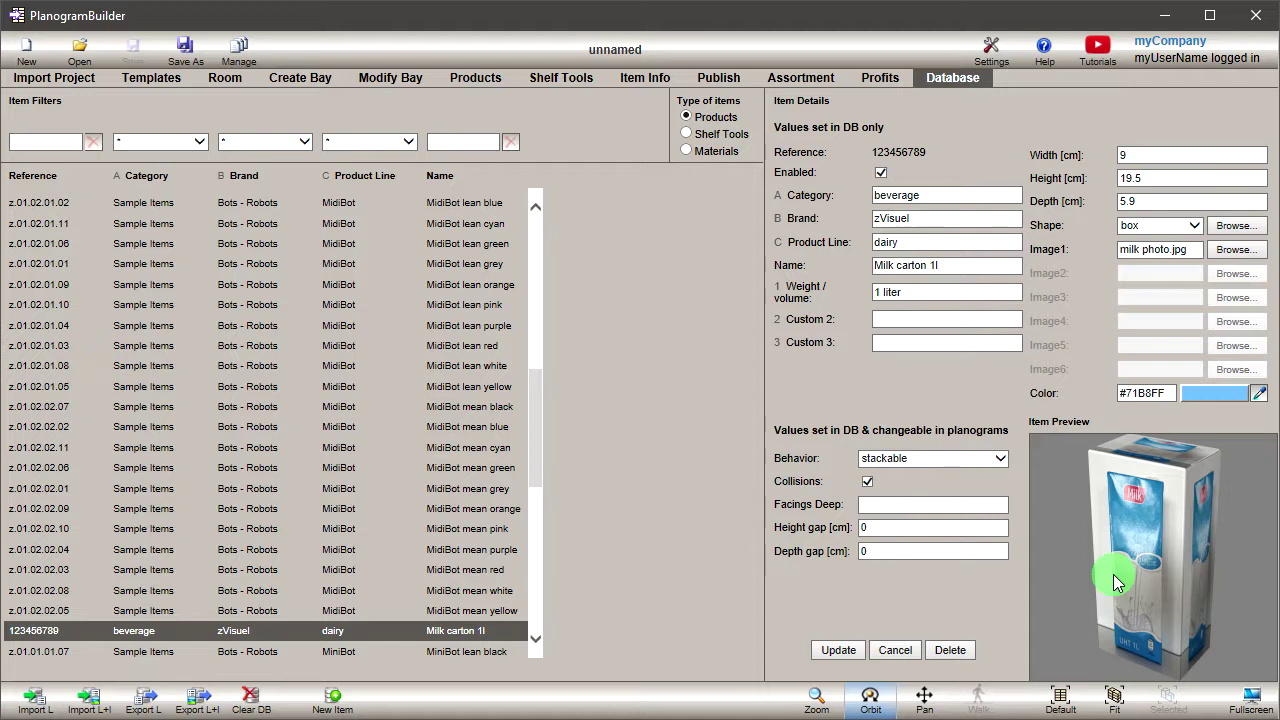
Replace Image1 with milk photo cropped.jpg from the cropped folder and update the product
{"action": "left_click", "coordinate": [1233, 251]}
{"action": "double_click", "coordinate": [757, 266]}
{"action": "left_click", "coordinate": [760, 268]}
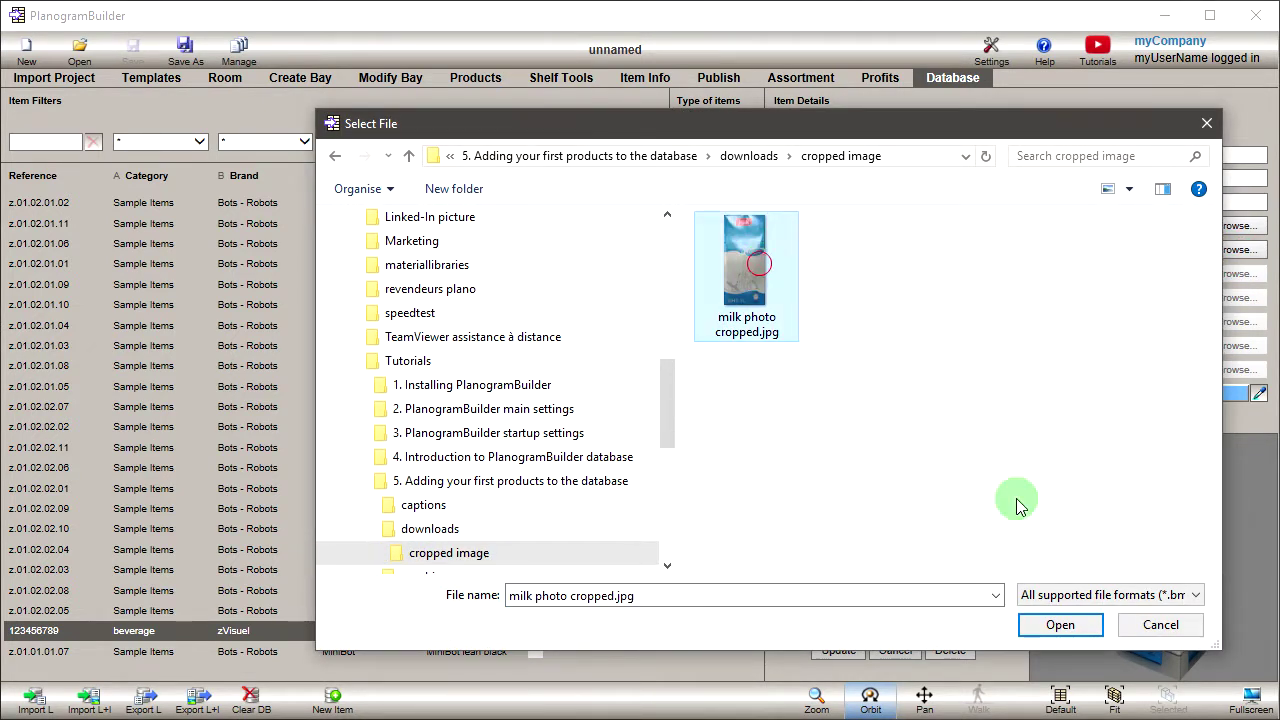
{"action": "left_click", "coordinate": [1058, 624]}
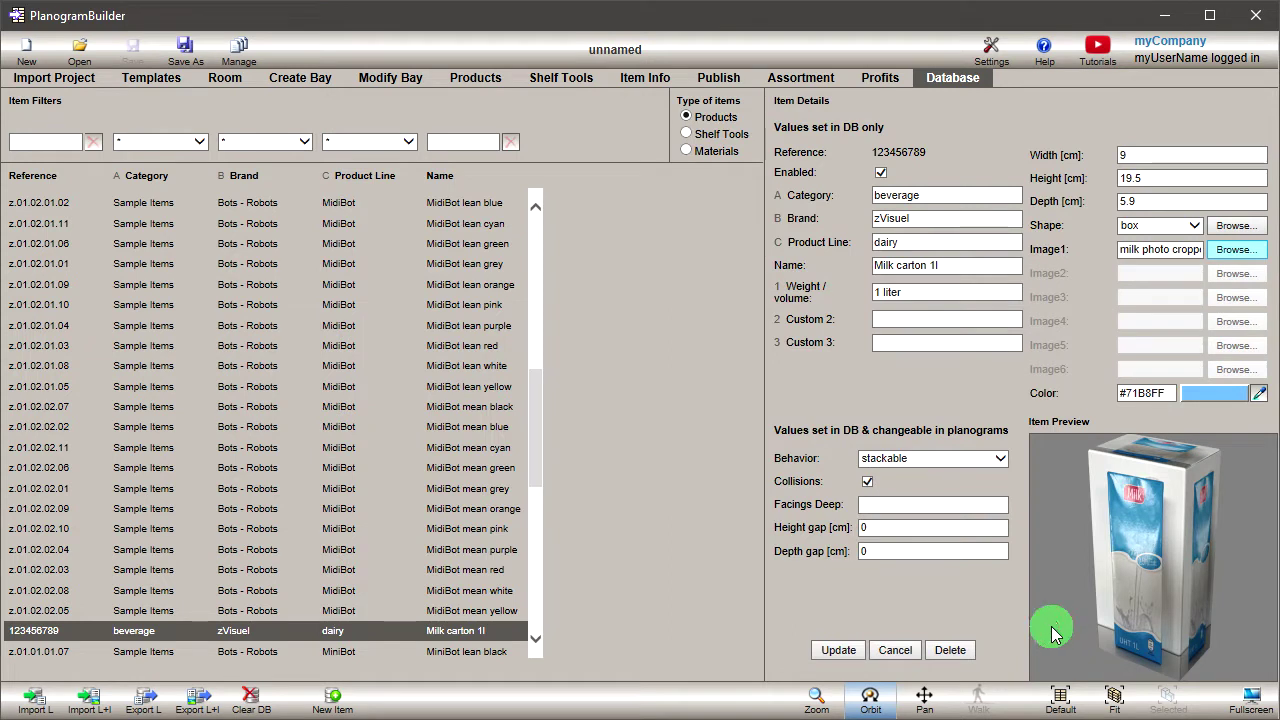
{"action": "left_click", "coordinate": [838, 650]}
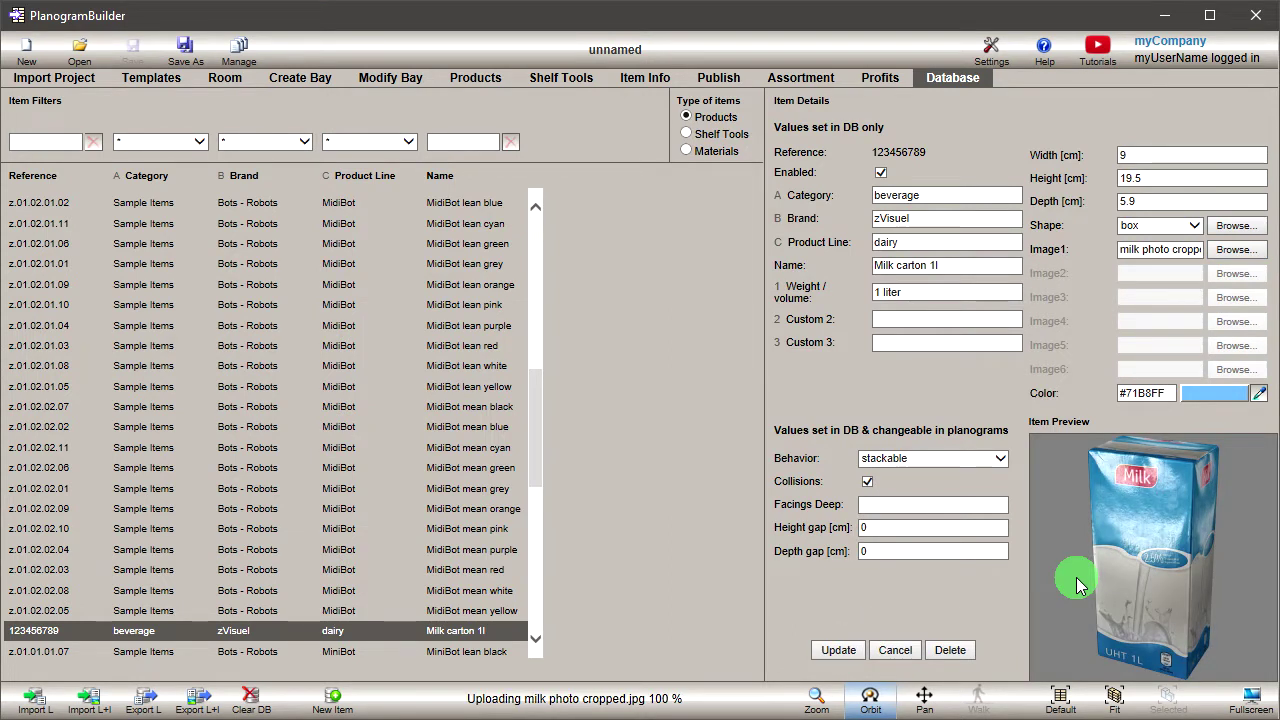
{"action": "mouse_move", "coordinate": [1114, 540]}
{"action": "left_mouse_down"}
{"action": "mouse_move", "coordinate": [1278, 578]}
{"action": "mouse_move", "coordinate": [1211, 471]}
{"action": "mouse_move", "coordinate": [1093, 550]}
{"action": "mouse_move", "coordinate": [1119, 548]}
{"action": "left_mouse_up"}
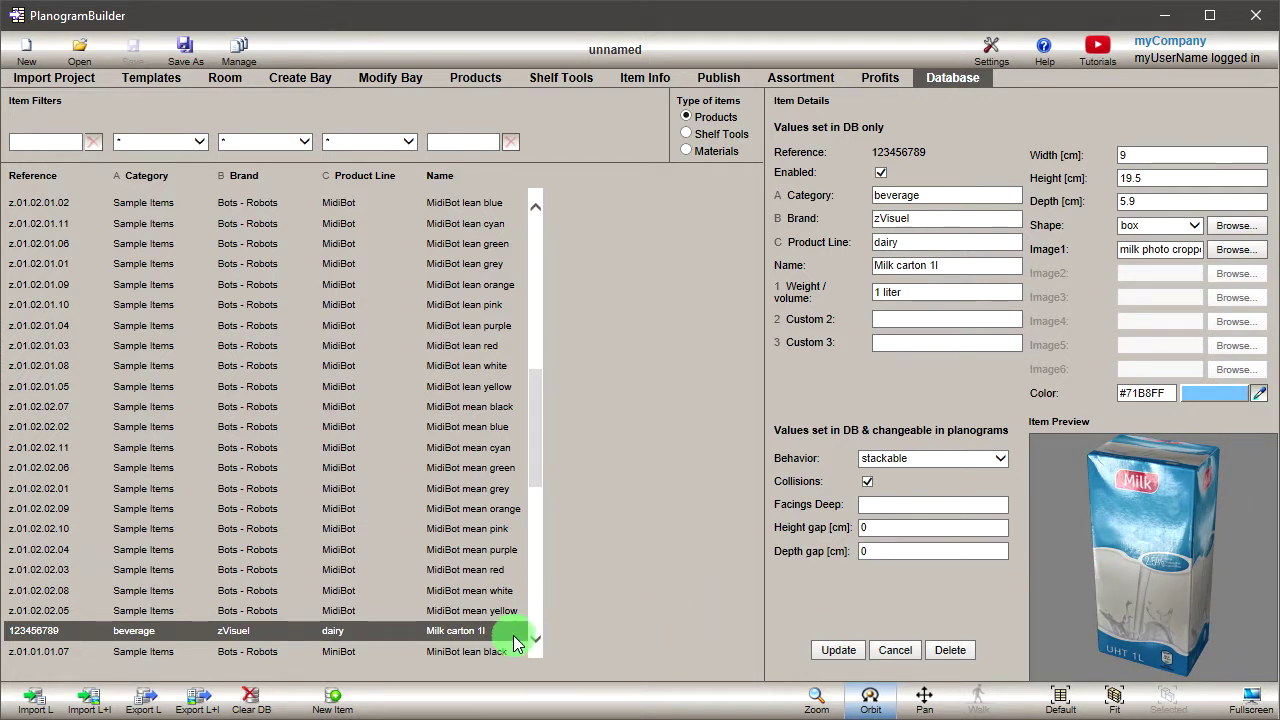
{"action": "left_click_drag", "start_coordinate": [507, 631], "coordinate": [46, 646]}
Filter the item list to the beverage category and view Milk carton 1l in Products
{"action": "left_click", "coordinate": [203, 145]}
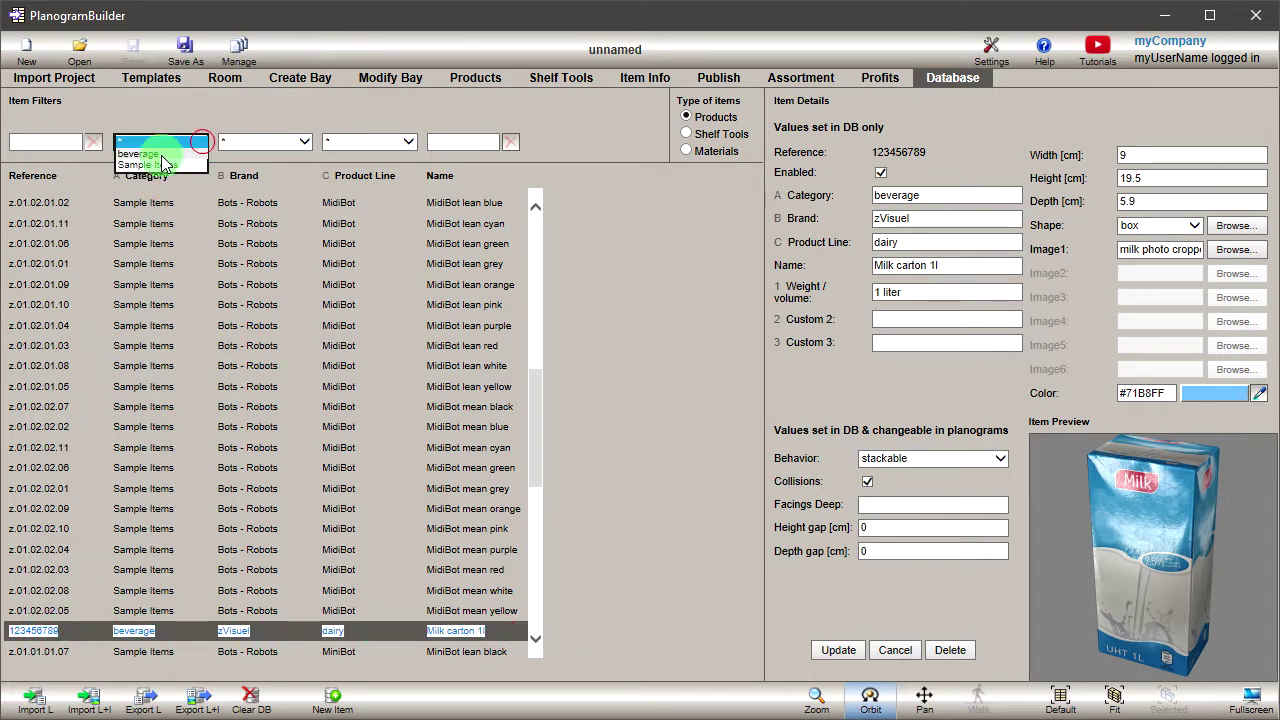
{"action": "left_click", "coordinate": [165, 154]}
{"action": "left_click", "coordinate": [500, 214]}
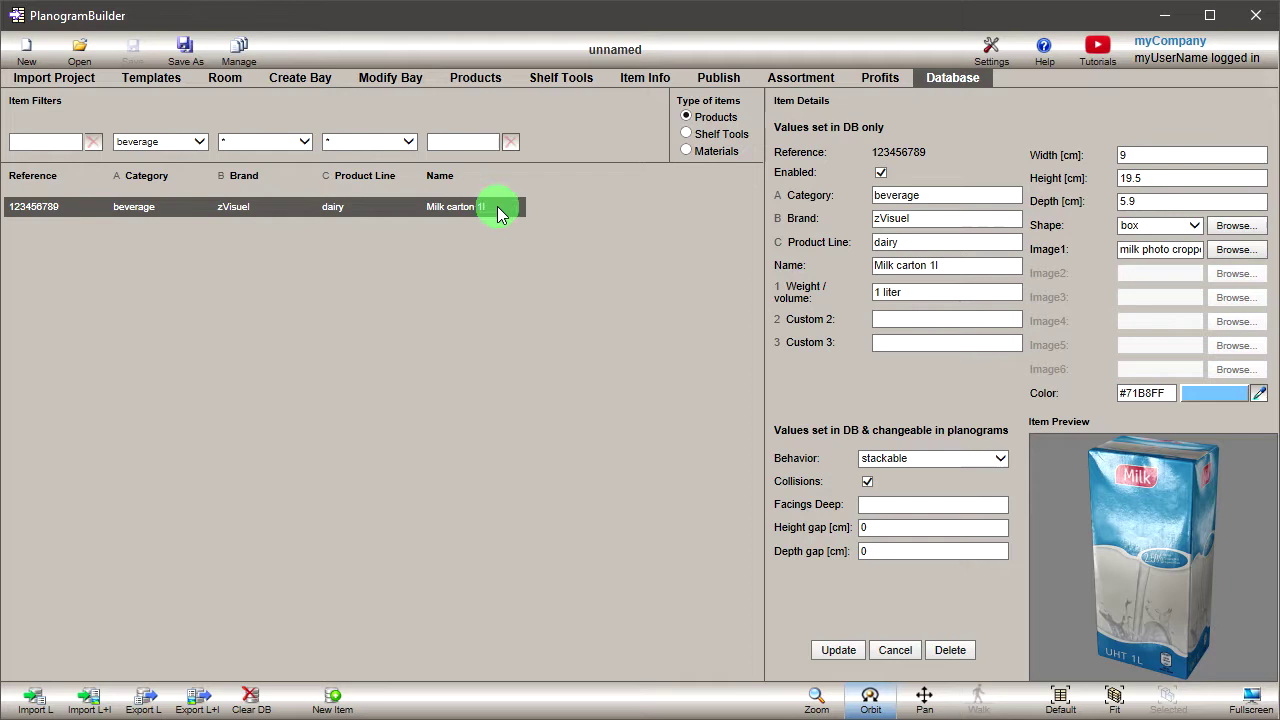
{"action": "left_click", "coordinate": [462, 80]}
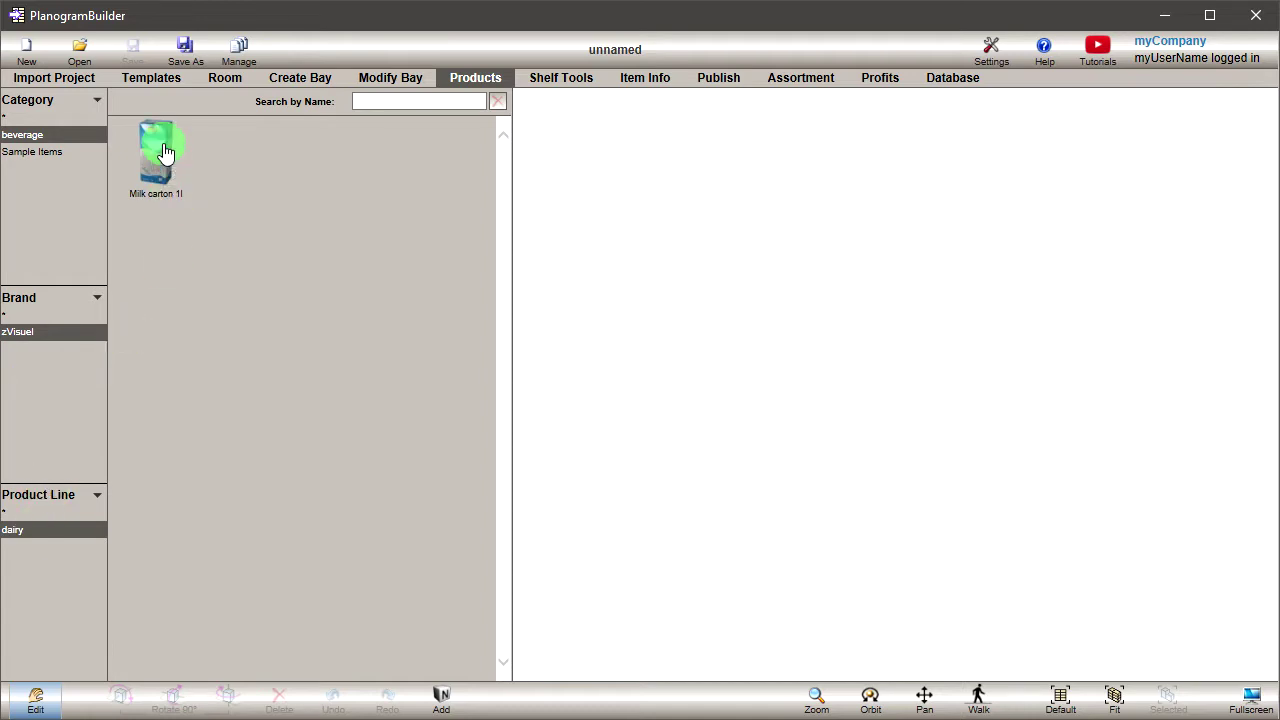
Add a four-shelf bay and fill a shelf with 14 Milk carton 1l units, seven facings two high
{"action": "left_click", "coordinate": [286, 86]}
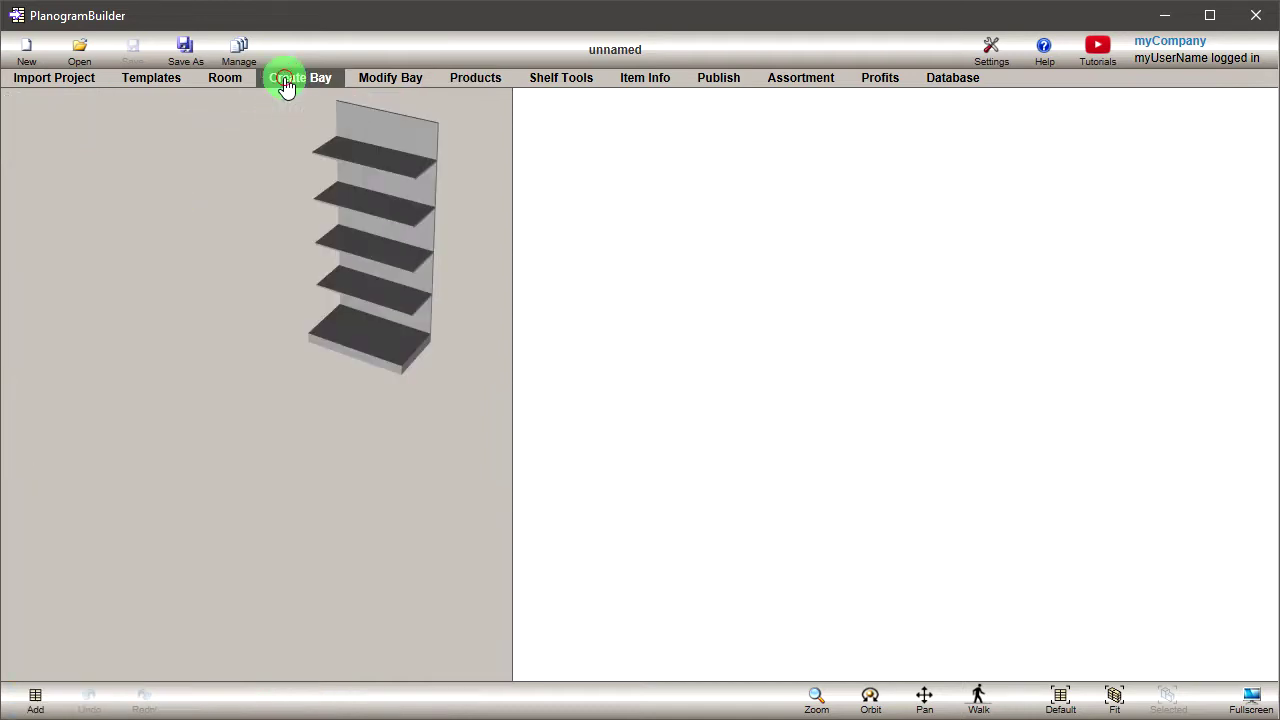
{"action": "left_click", "coordinate": [36, 690]}
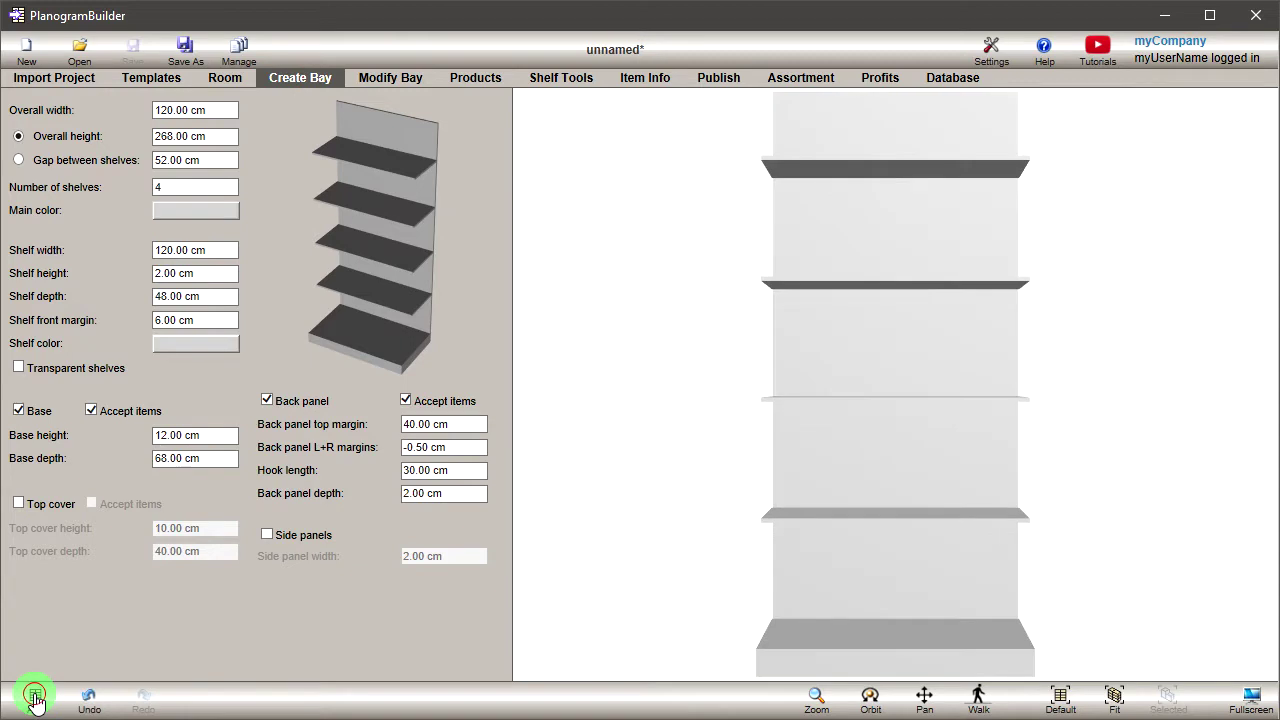
{"action": "left_click", "coordinate": [475, 85]}
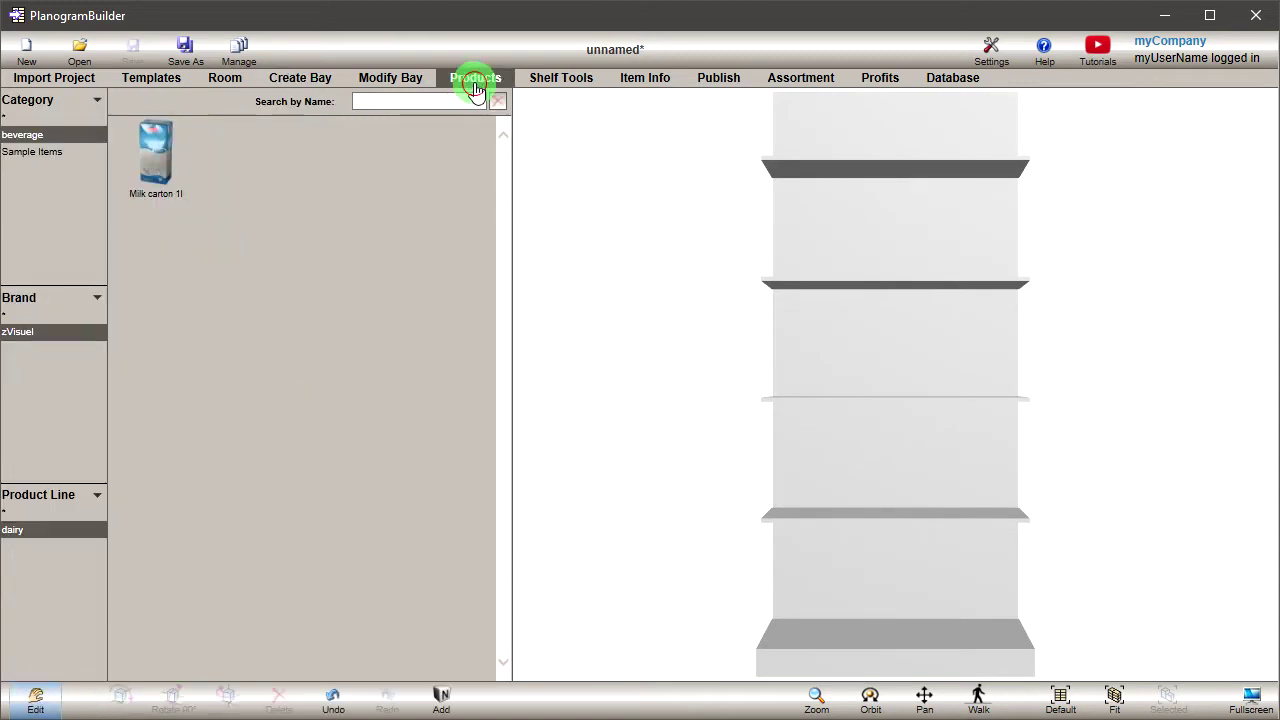
{"action": "left_click_drag", "start_coordinate": [181, 165], "coordinate": [943, 362]}
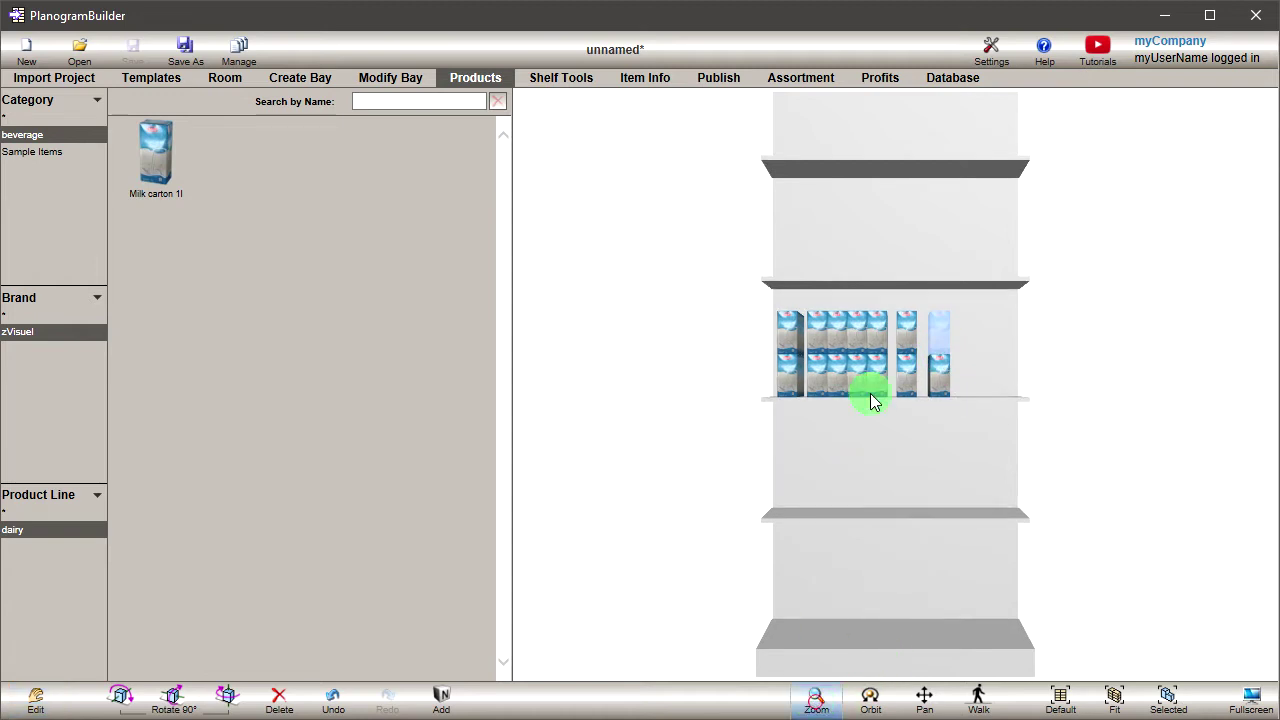
{"action": "left_click_drag", "start_coordinate": [853, 337], "coordinate": [891, 214]}
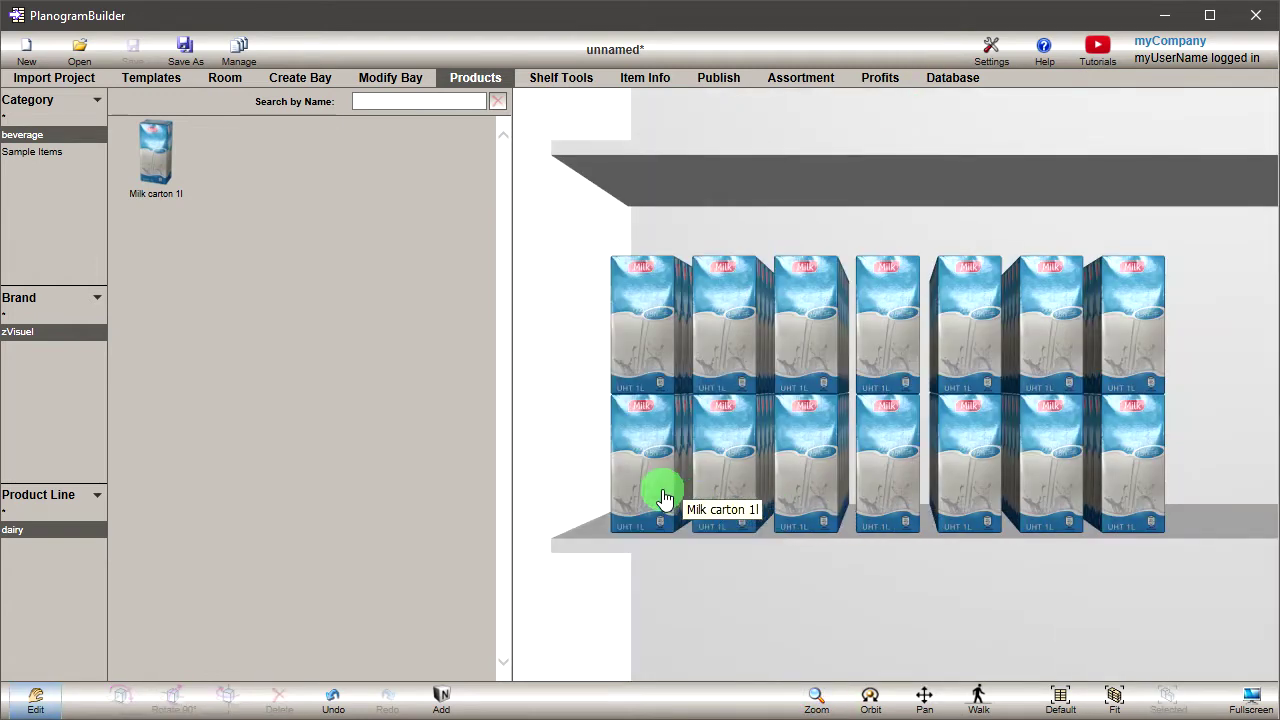
{"action": "mouse_move", "coordinate": [665, 497]}
{"action": "left_mouse_down"}
{"action": "mouse_move", "coordinate": [779, 503]}
{"action": "mouse_move", "coordinate": [703, 513]}
{"action": "left_mouse_up"}
{"action": "left_click", "coordinate": [785, 579]}
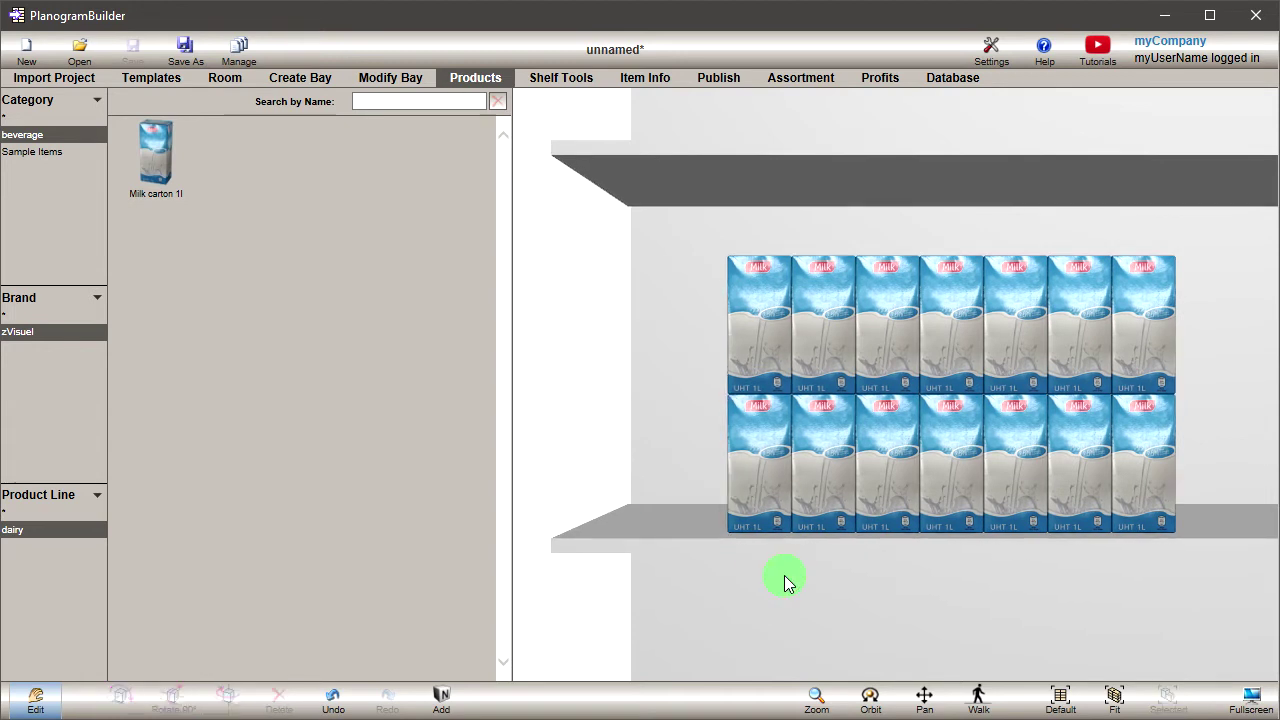